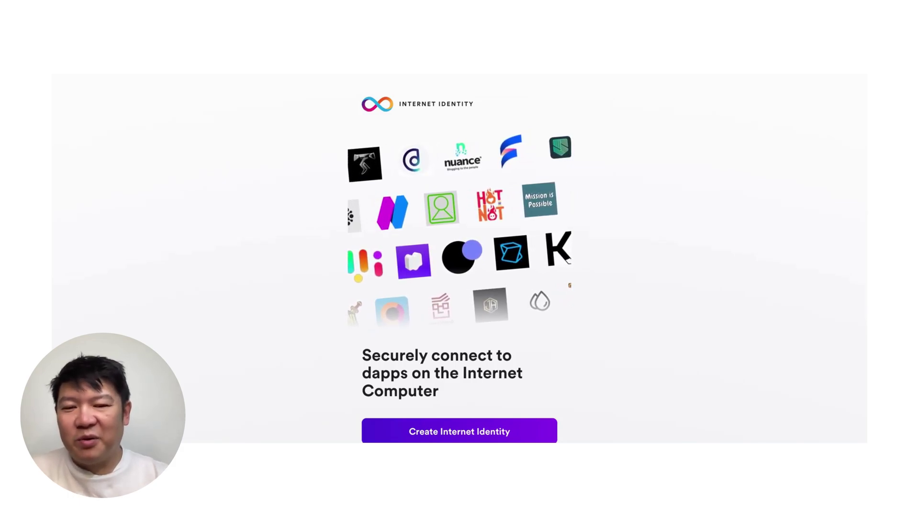
scroll(565, 218, down, 1)
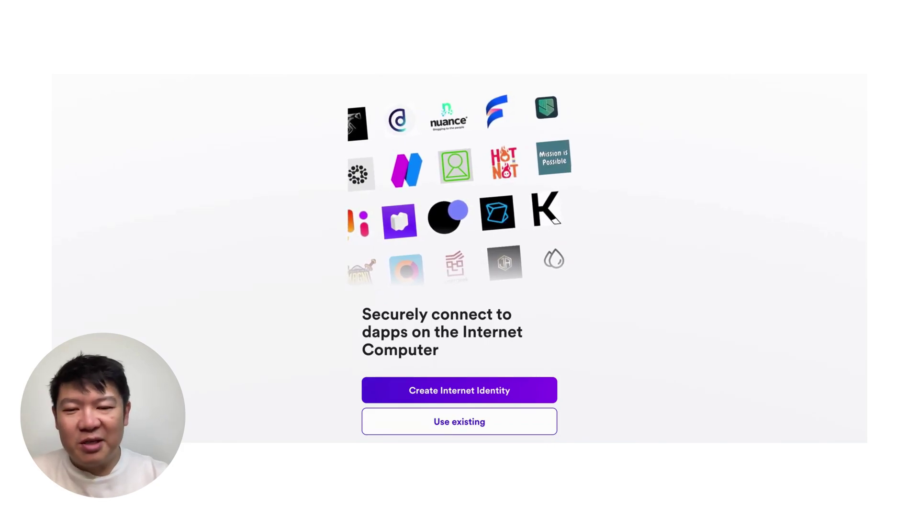
scroll(607, 256, down, 1)
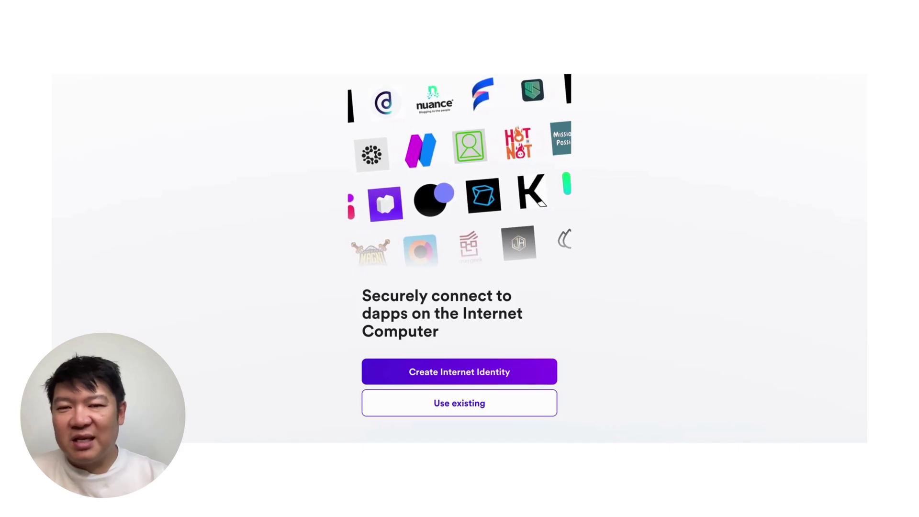
scroll(447, 223, down, 3)
scroll(460, 258, down, 6)
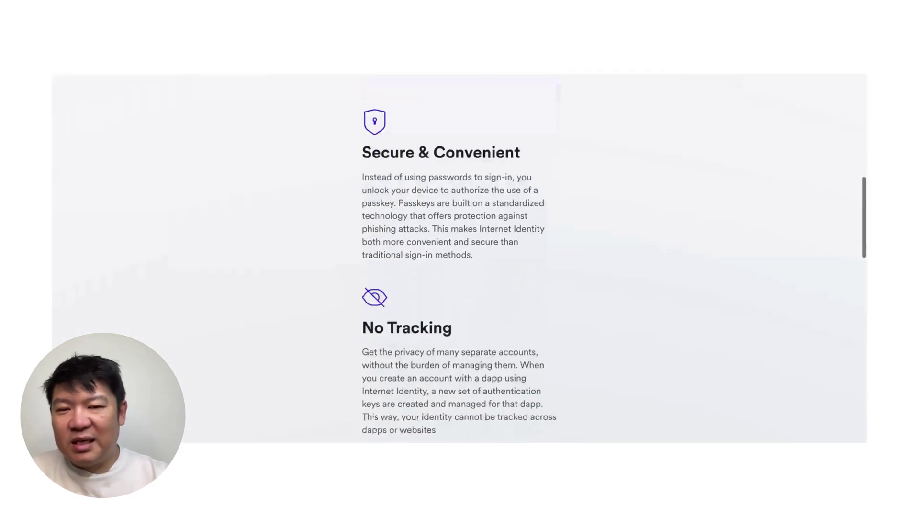
scroll(460, 258, up, 2)
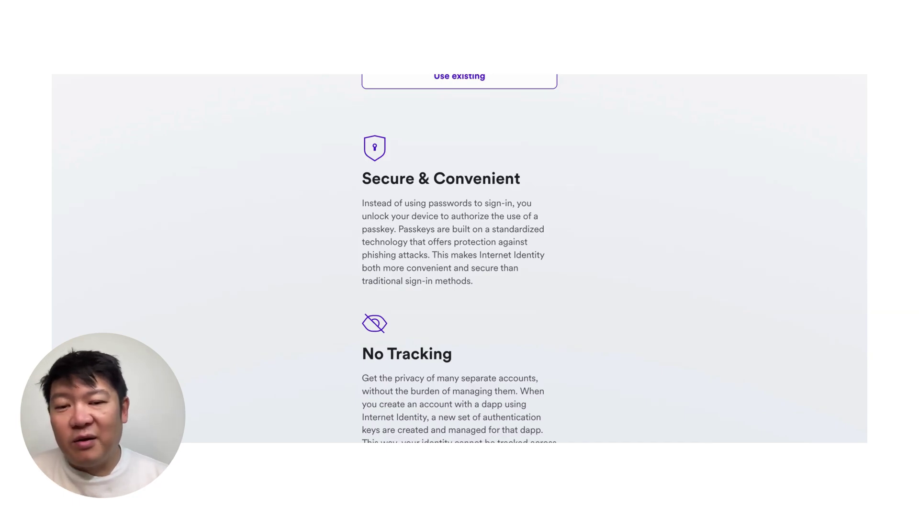
scroll(459, 259, down, 3)
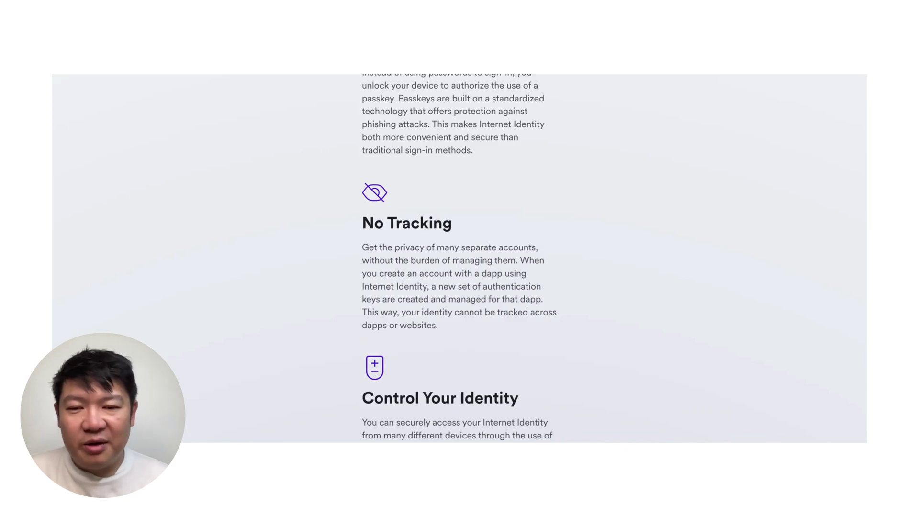
scroll(447, 237, down, 2)
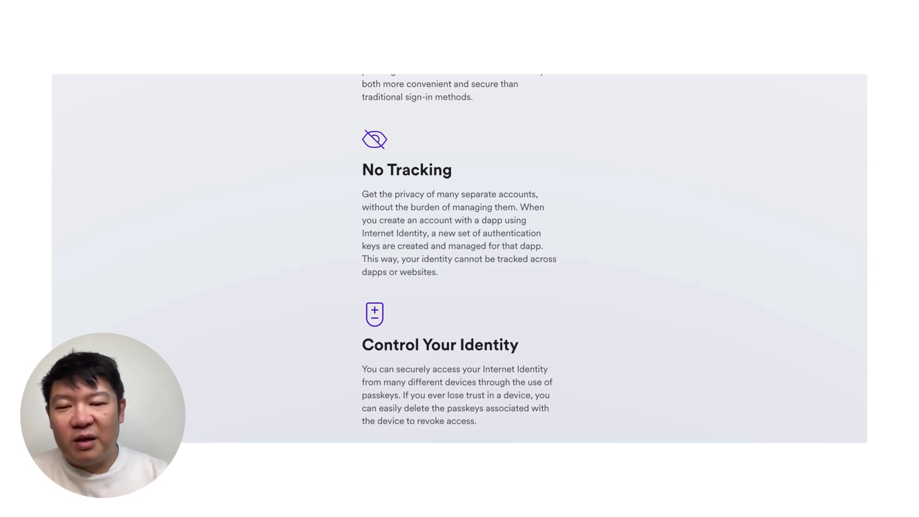
scroll(446, 287, down, 3)
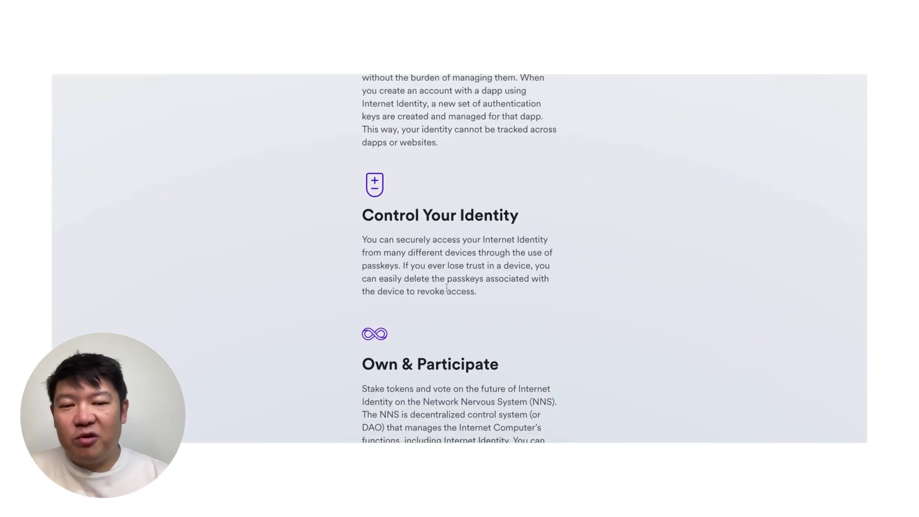
scroll(446, 287, down, 1)
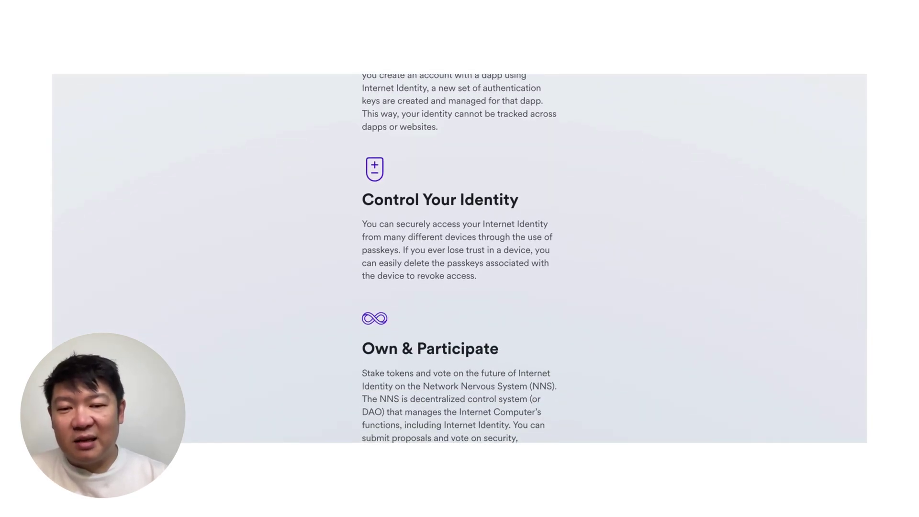
scroll(446, 259, down, 4)
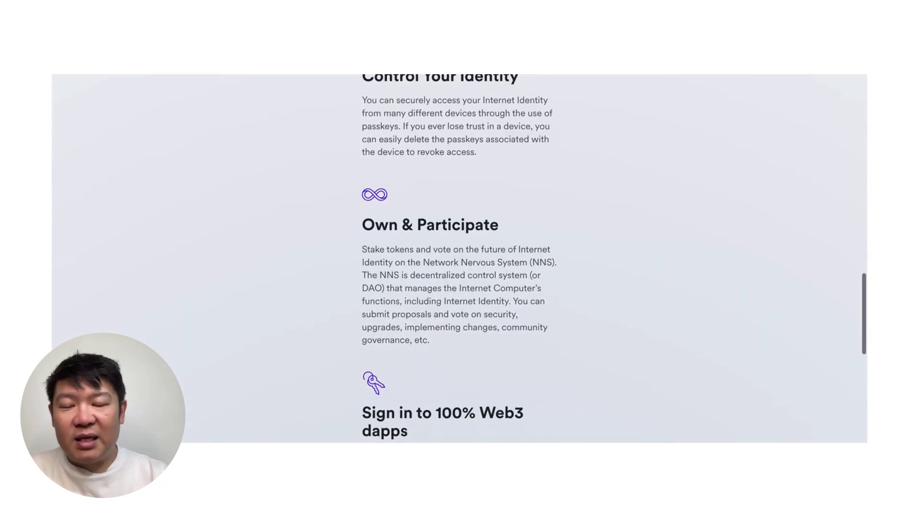
scroll(446, 258, down, 1)
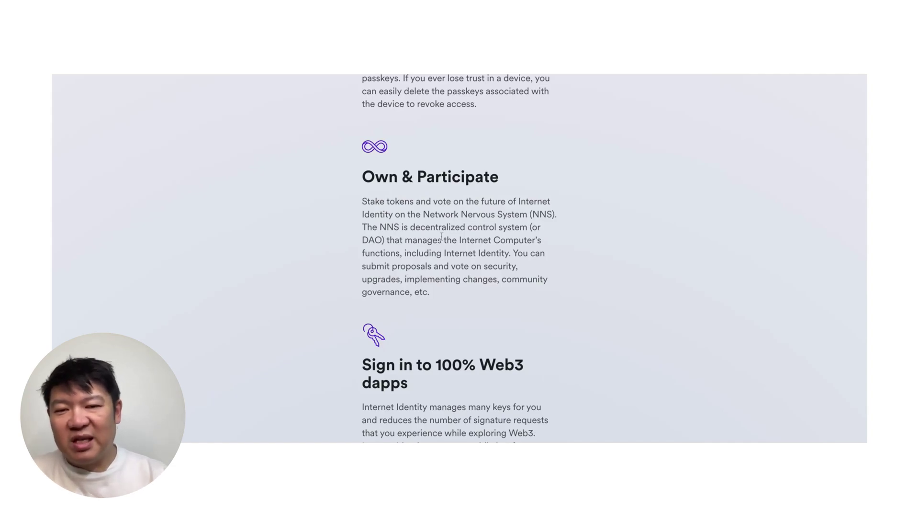
drag(423, 214, 562, 220)
click(563, 220)
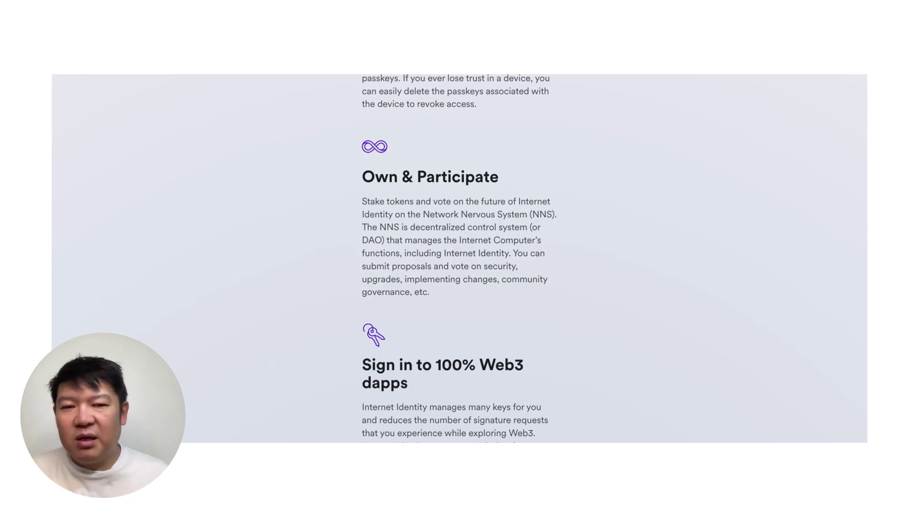
scroll(459, 259, down, 5)
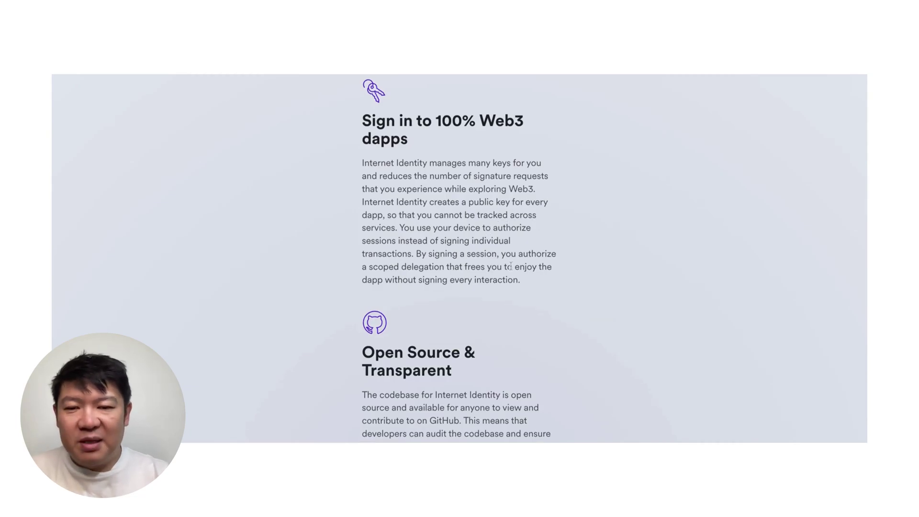
scroll(500, 247, down, 2)
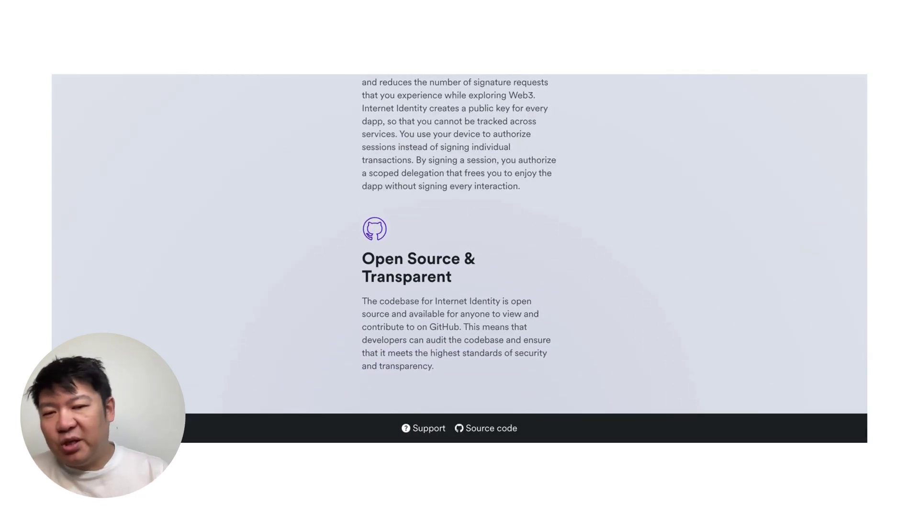
scroll(447, 128, up, 20)
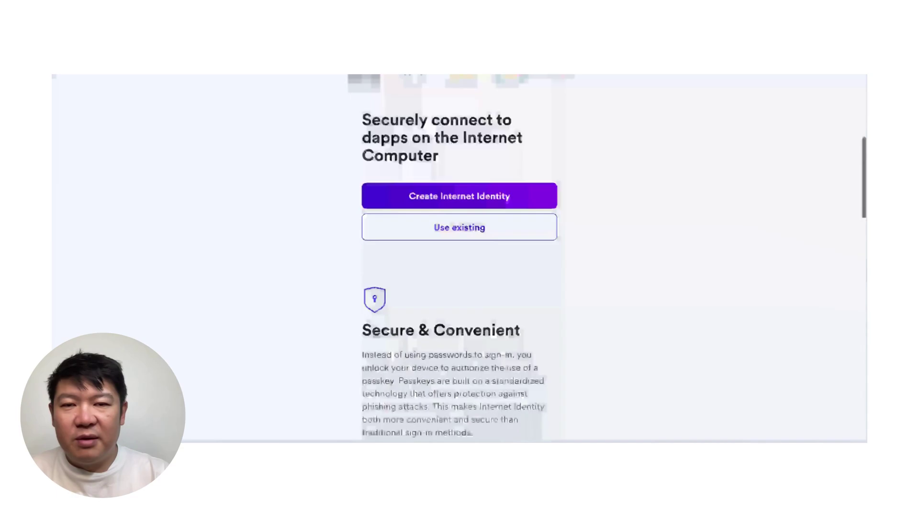
scroll(446, 128, down, 4)
scroll(447, 129, down, 1)
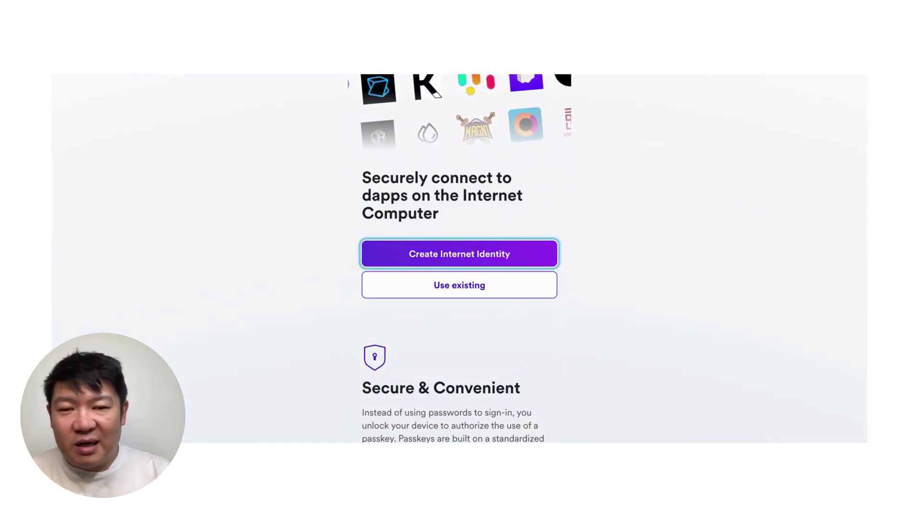
Start a new Internet Identity and create a passkey on this device.
click(470, 258)
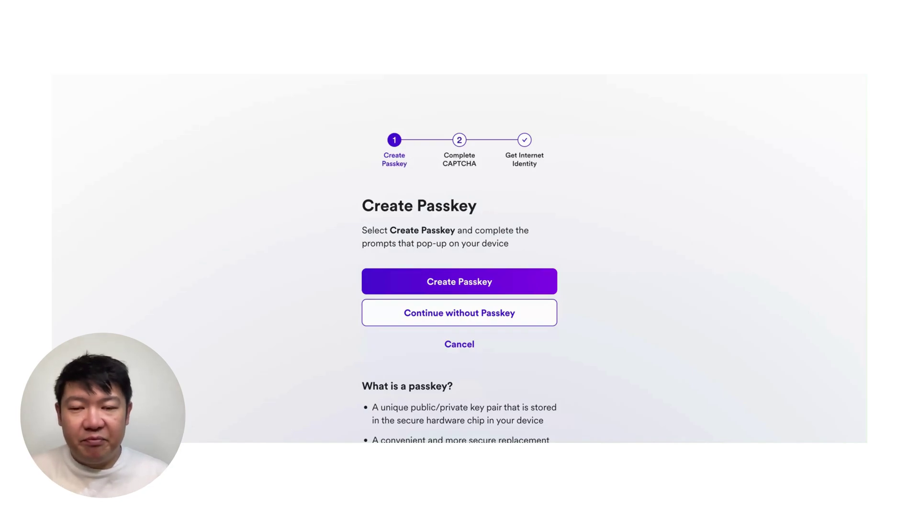
click(467, 284)
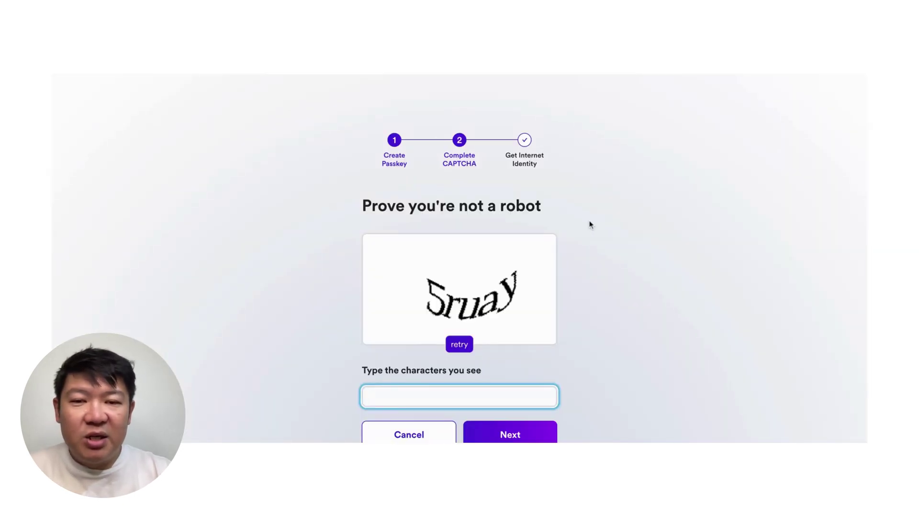
Pass the CAPTCHA: '5rauy' fails, then a fresh image is solved with 'J49VH'.
scroll(589, 224, down, 2)
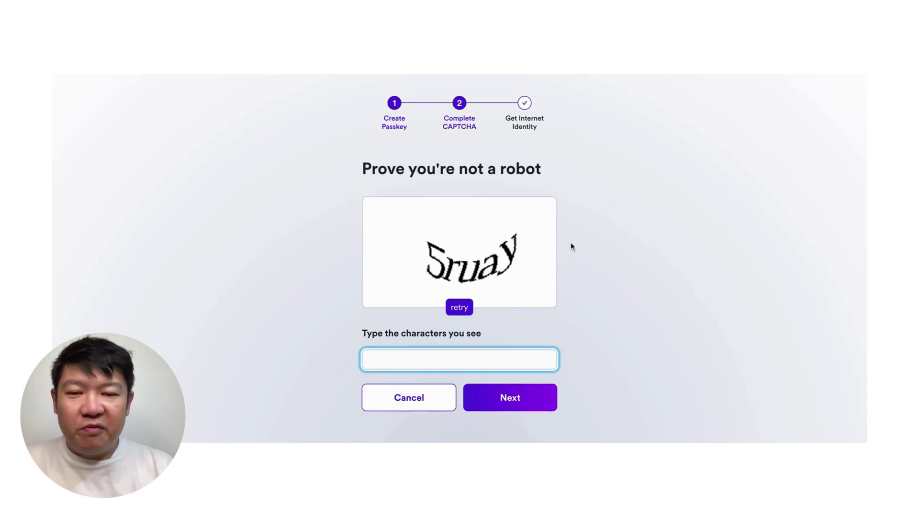
text(5)
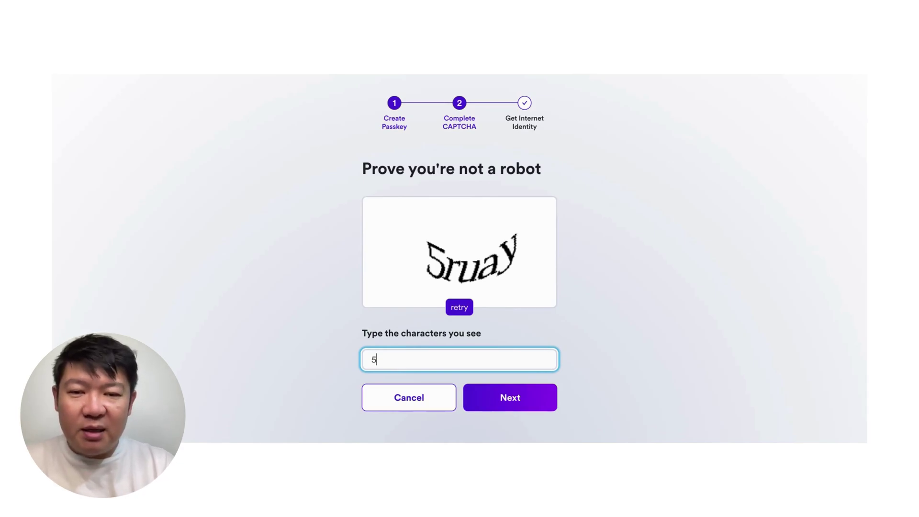
text(rauy)
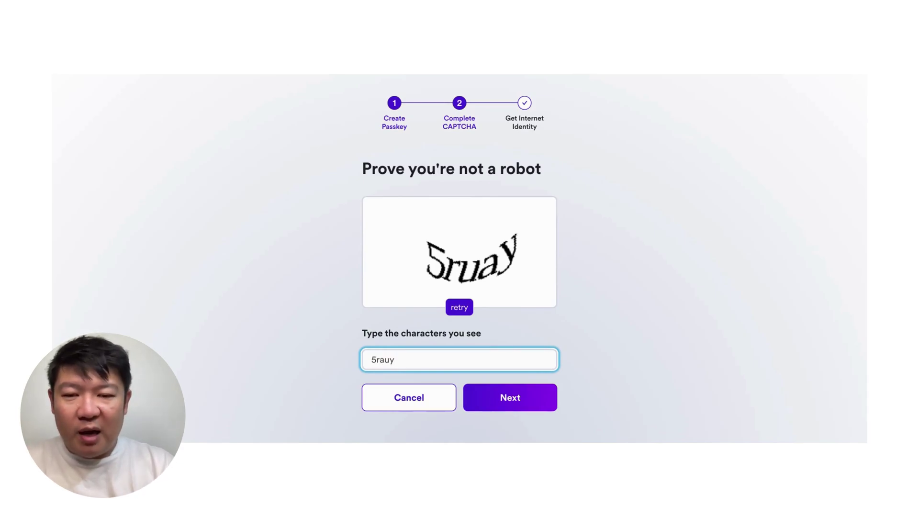
click(505, 412)
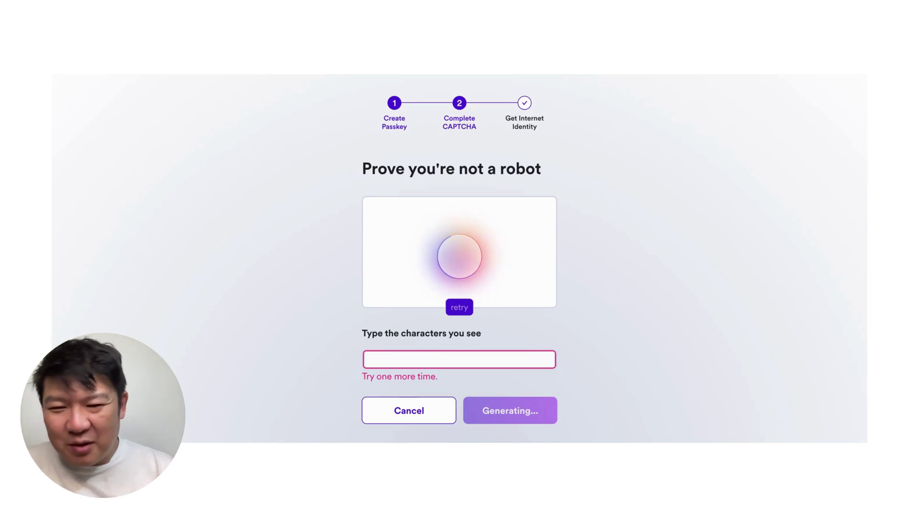
click(460, 308)
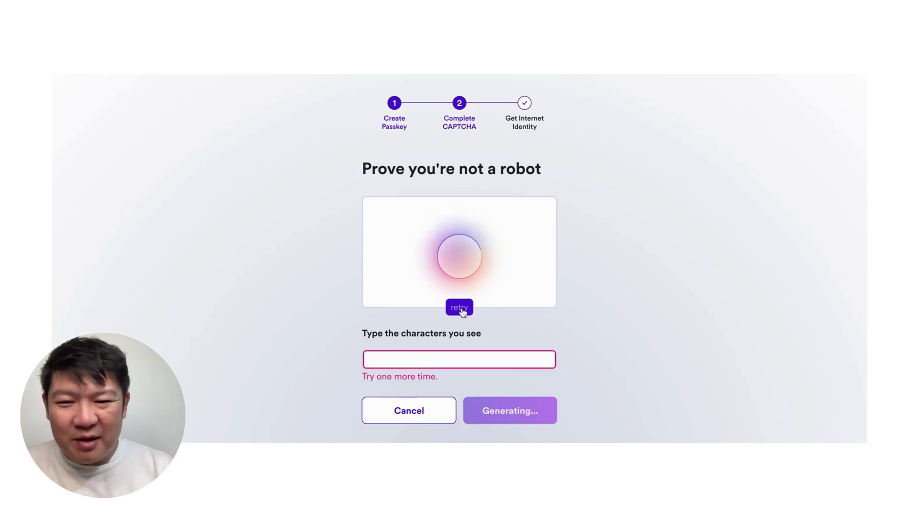
click(428, 362)
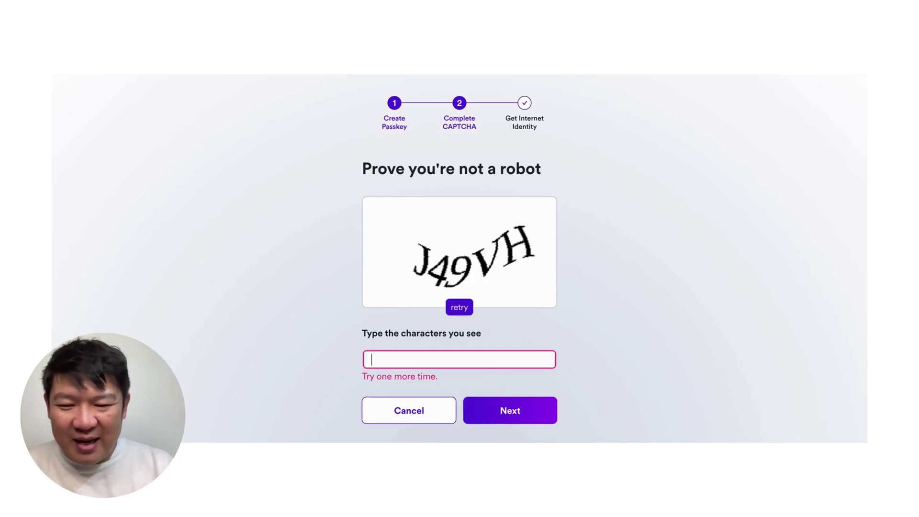
text(J)
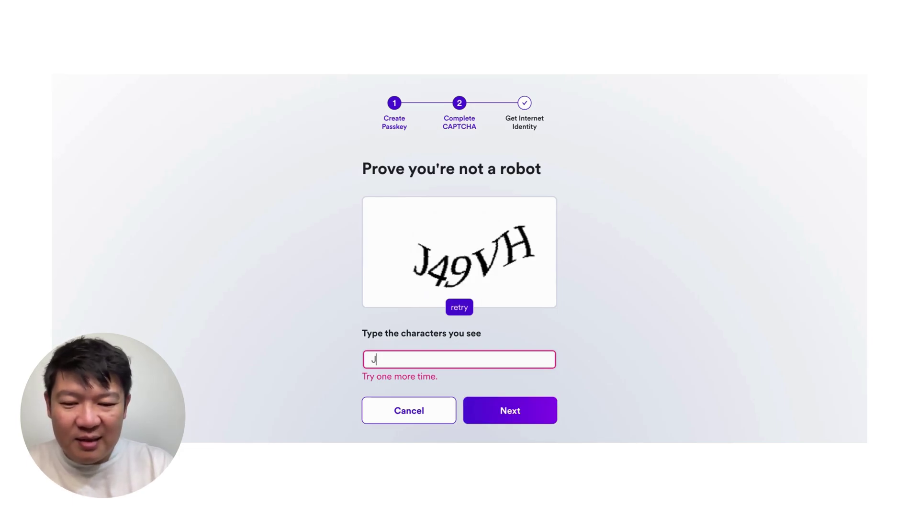
text(49VH)
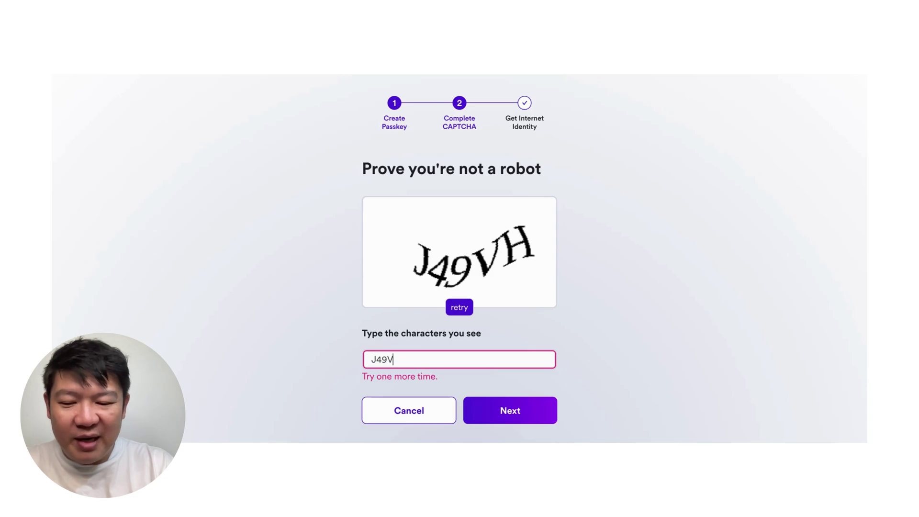
click(512, 414)
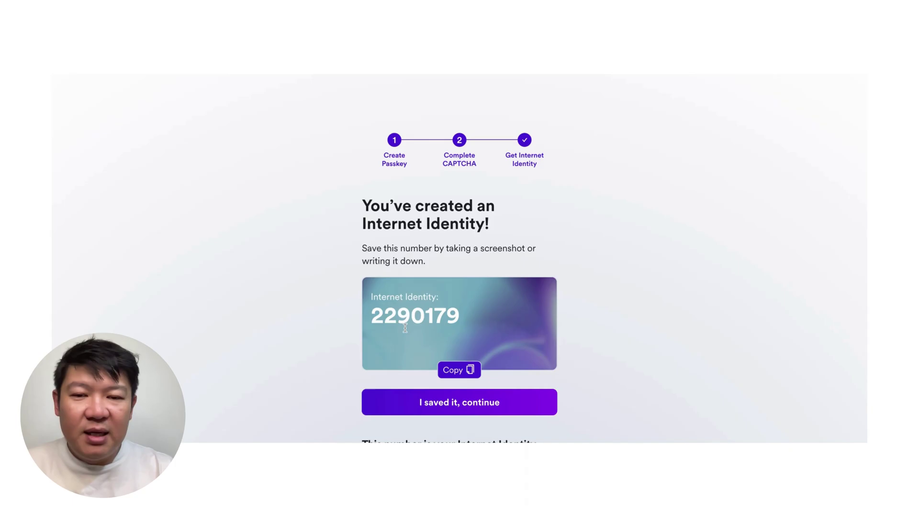
Confirm the identity number is saved and scroll the management page to the single Chrome passkey.
scroll(473, 334, down, 1)
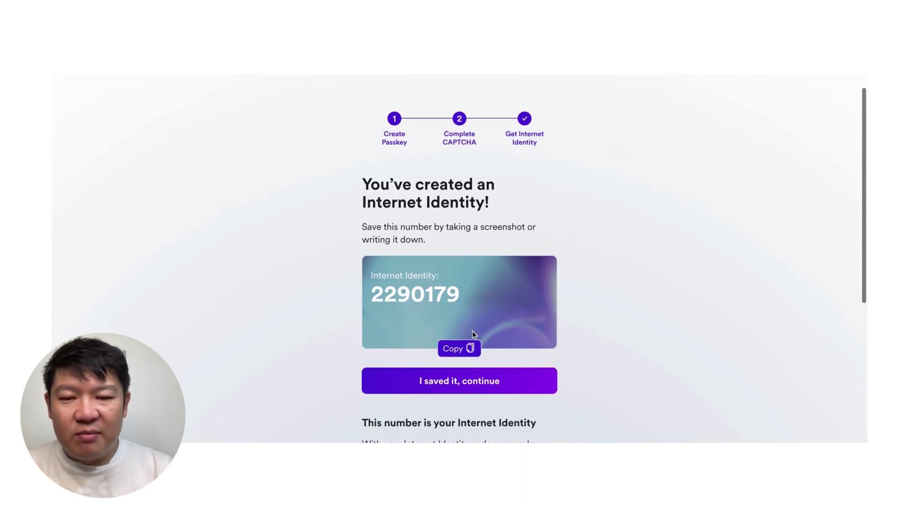
scroll(473, 328, down, 4)
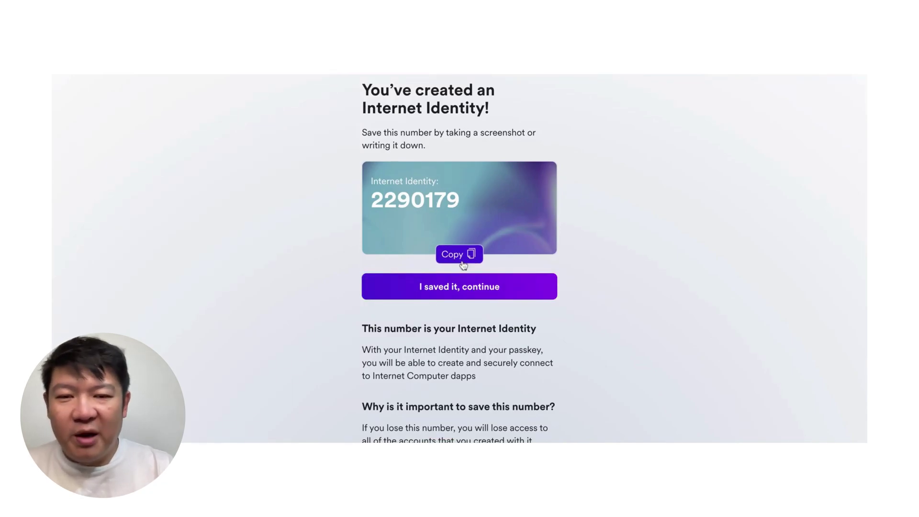
click(462, 291)
click(460, 289)
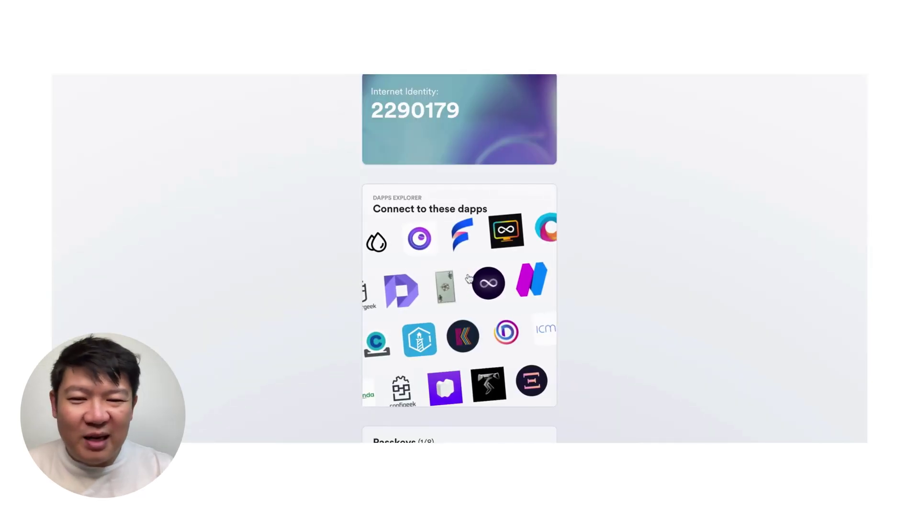
scroll(468, 279, down, 2)
scroll(469, 314, down, 2)
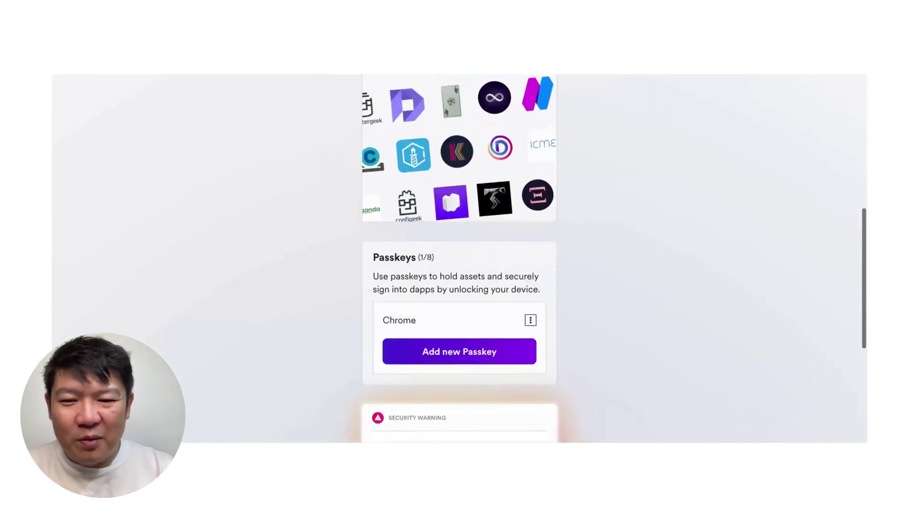
click(470, 316)
scroll(470, 314, down, 1)
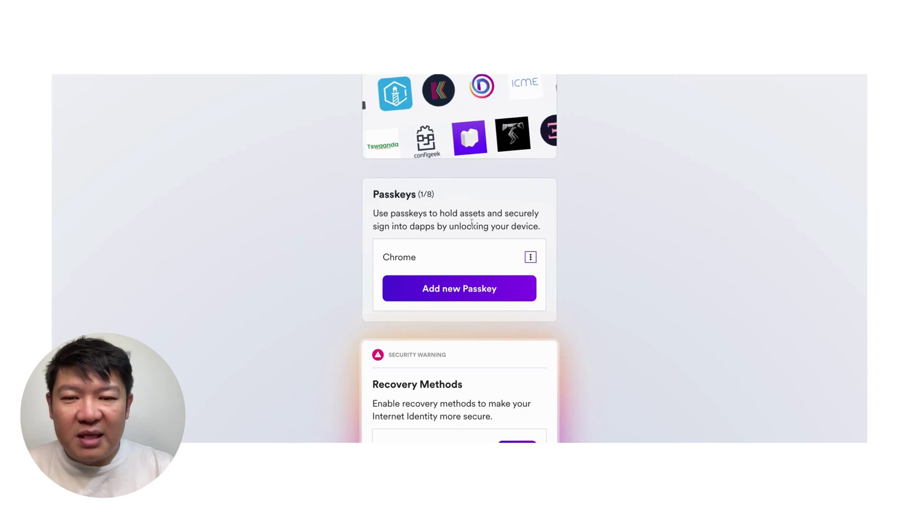
Start adding a second passkey, an iCloud Passkey, to the identity.
click(469, 296)
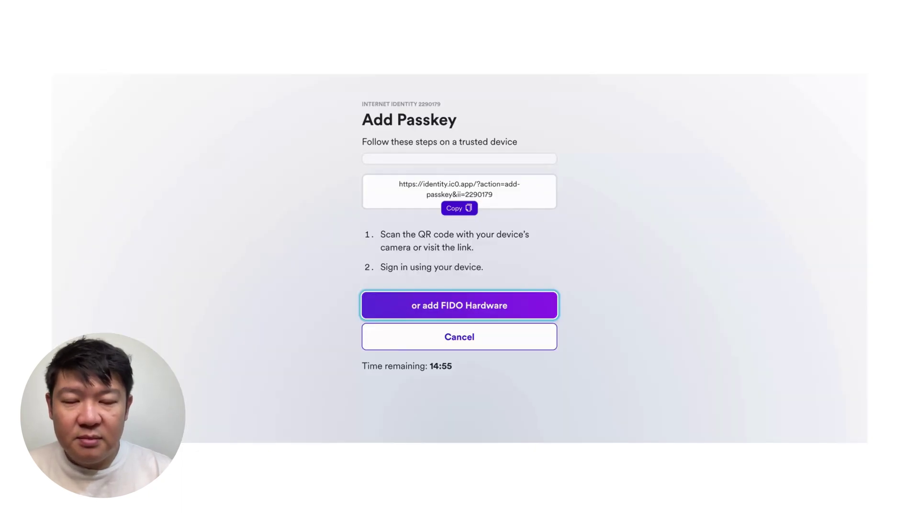
scroll(459, 259, up, 5)
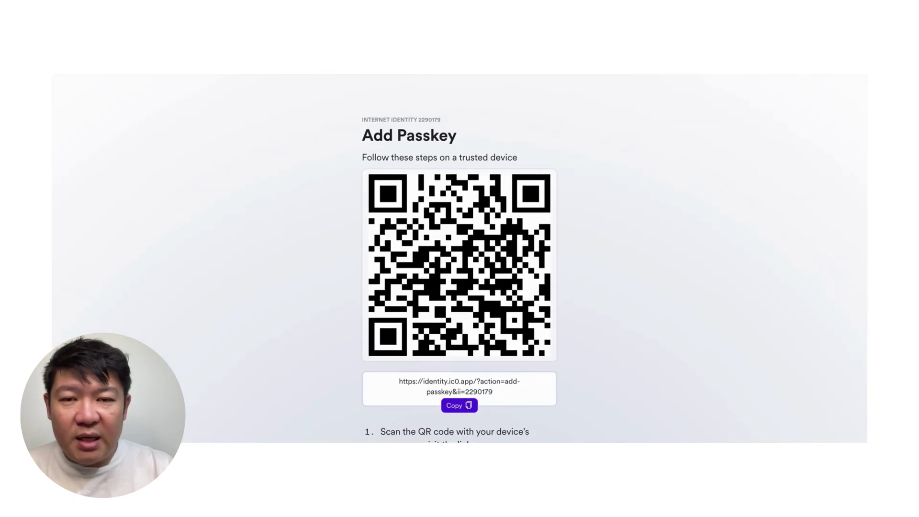
scroll(459, 258, down, 2)
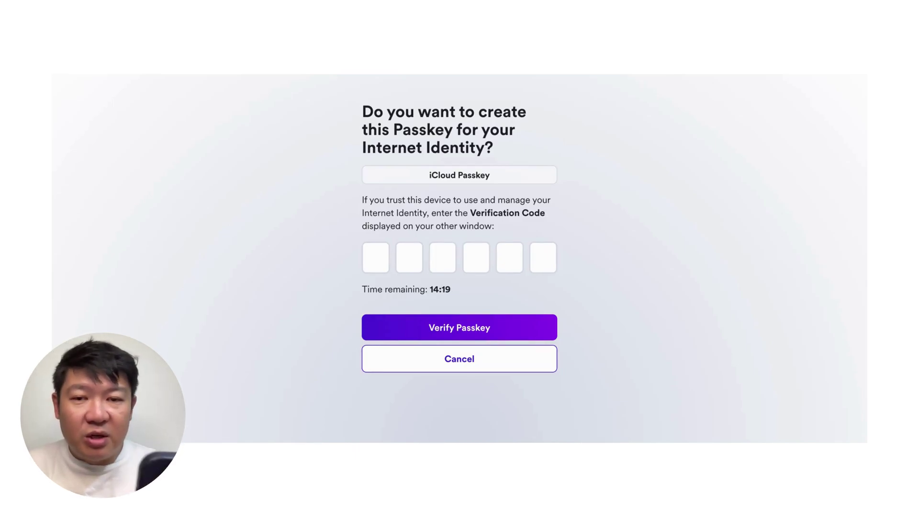
Enter the six-digit verification code and check that Chrome and iCloud passkeys (2/8) are listed.
click(378, 252)
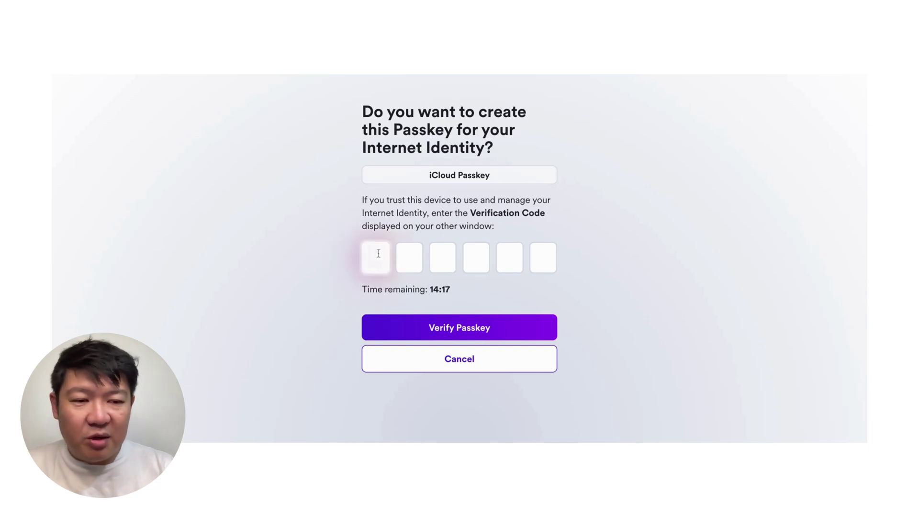
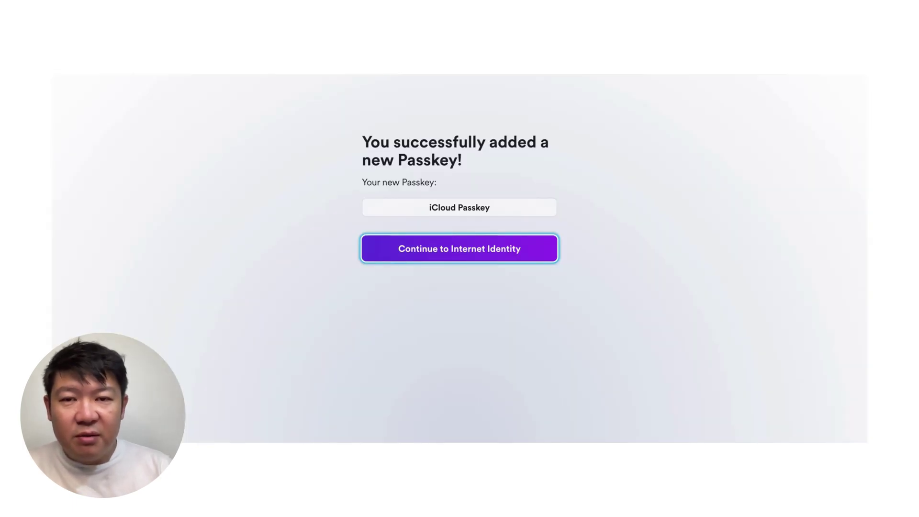
click(462, 252)
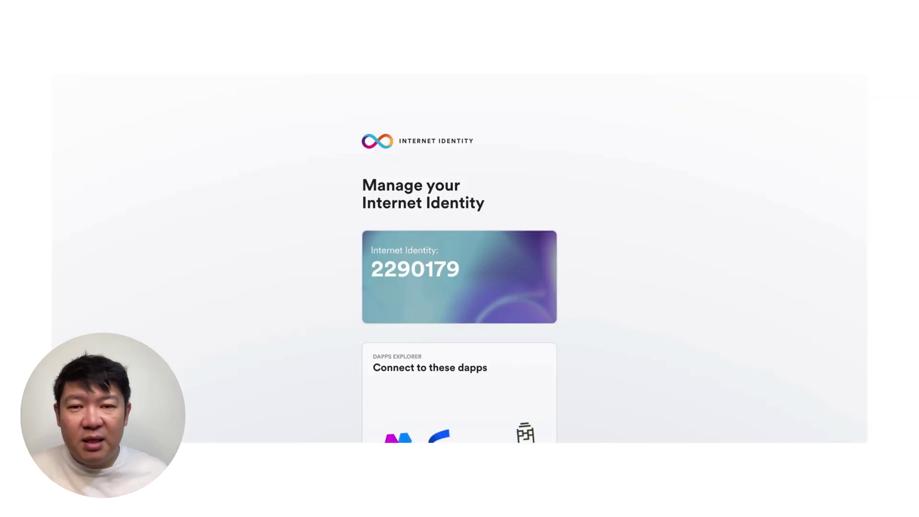
scroll(462, 274, down, 10)
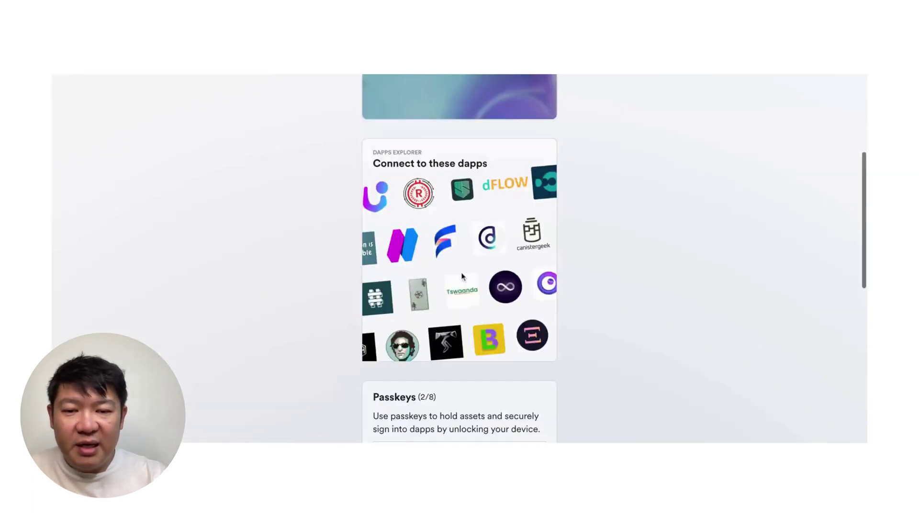
scroll(462, 276, down, 3)
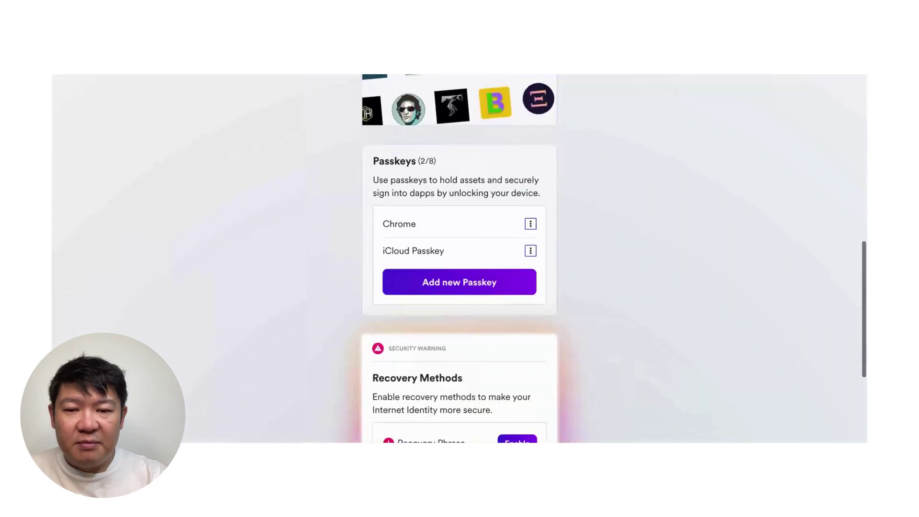
scroll(463, 276, up, 9)
scroll(459, 259, down, 4)
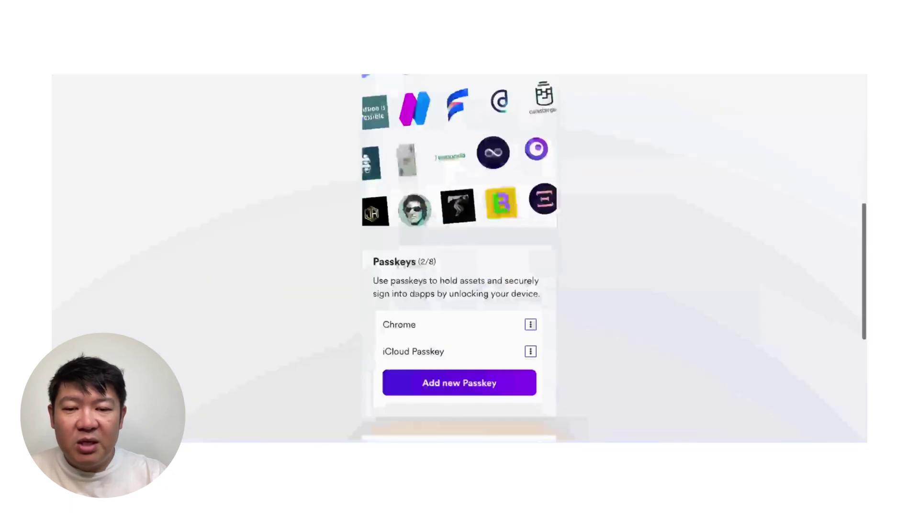
scroll(459, 259, up, 3)
scroll(459, 258, up, 3)
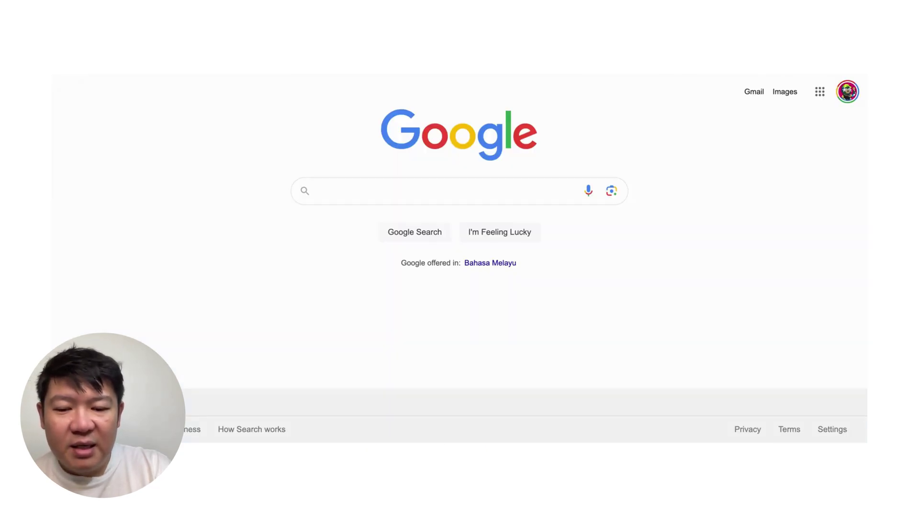
Search Google for 'internet computer nns'.
text(internet )
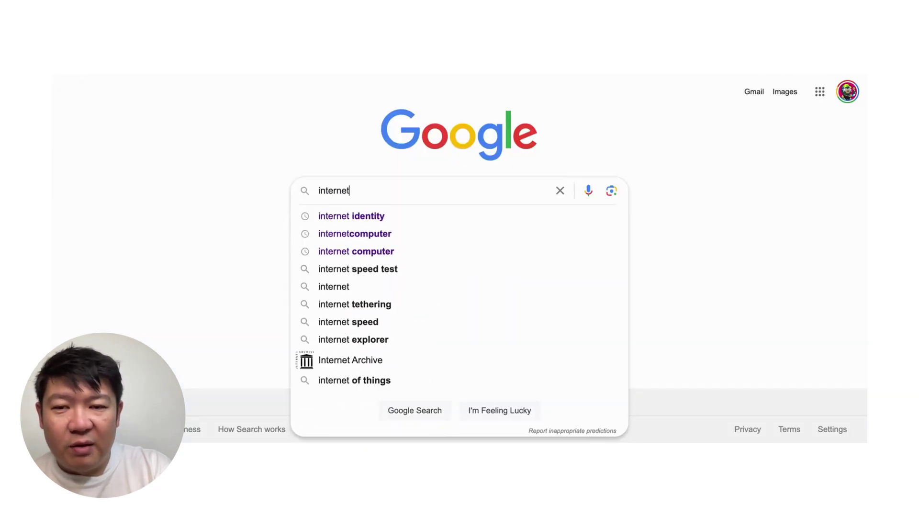
text(computer nns)
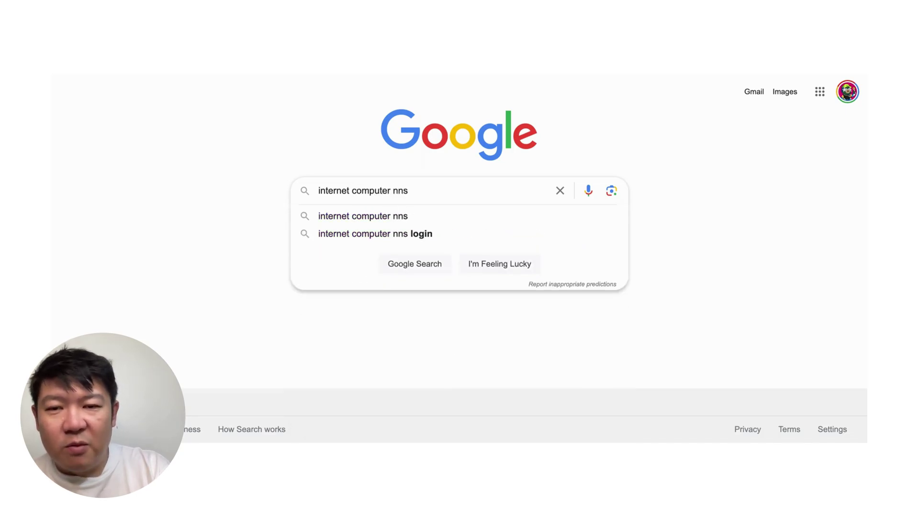
key(Return)
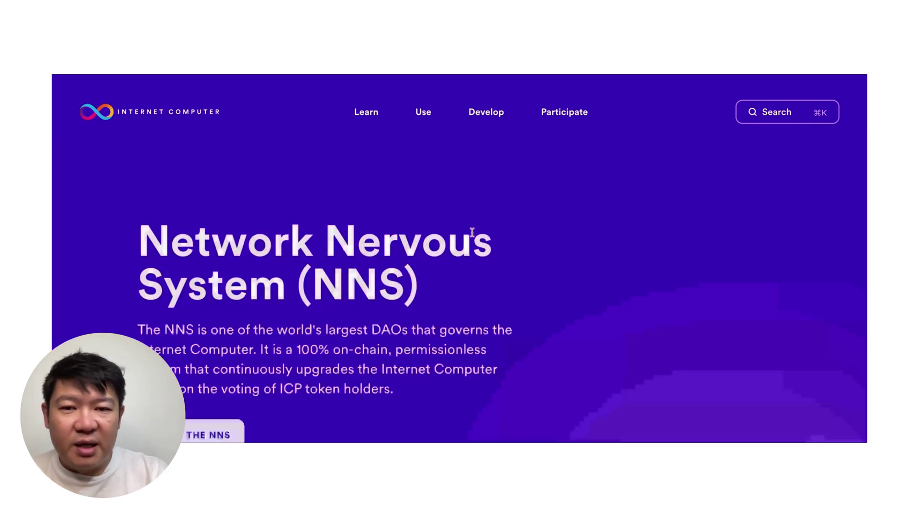
Scroll down the Internet Computer NNS page toward its launch button.
scroll(472, 233, down, 1)
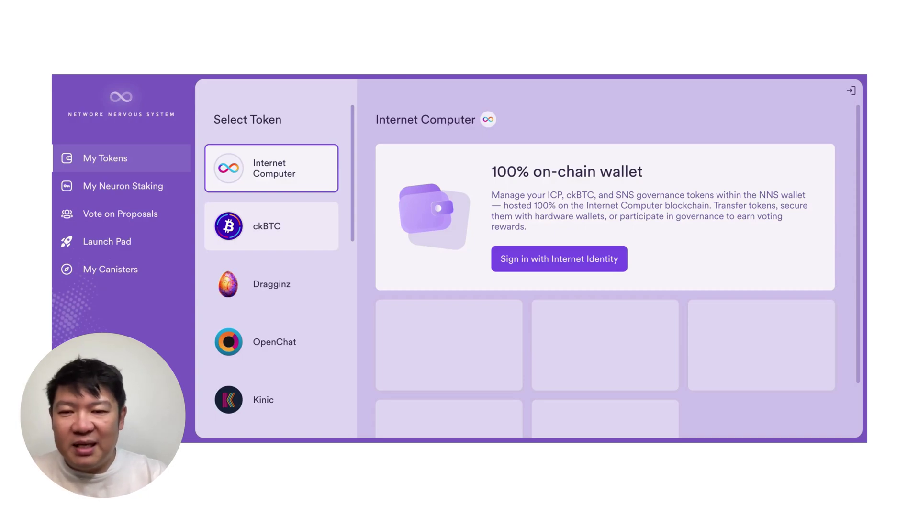
scroll(295, 284, down, 1)
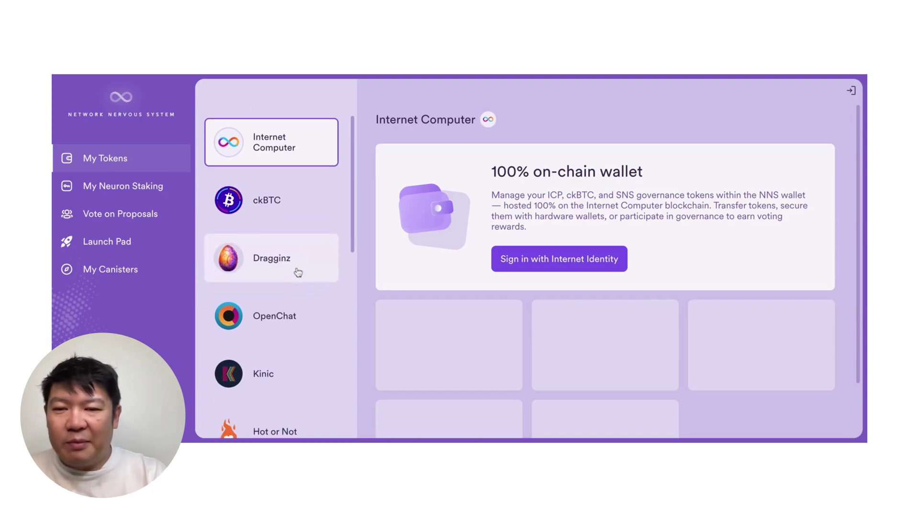
scroll(296, 314, down, 3)
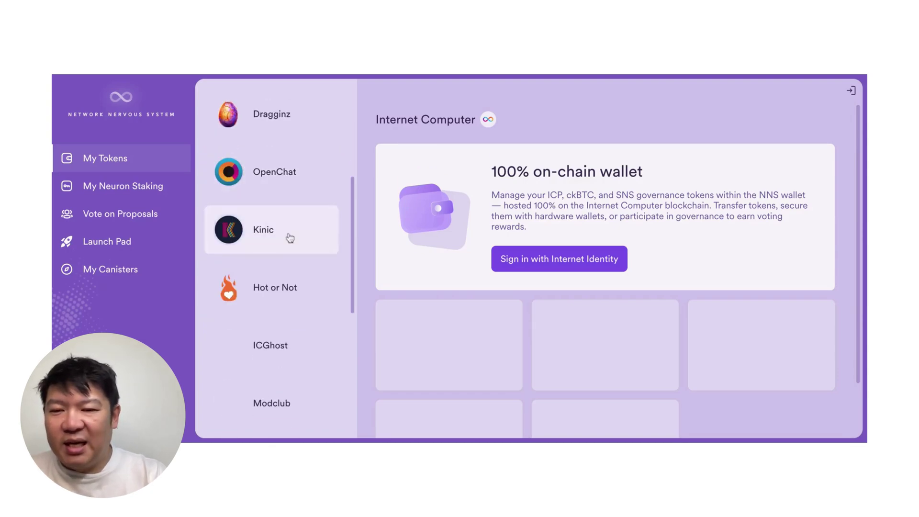
scroll(287, 359, down, 3)
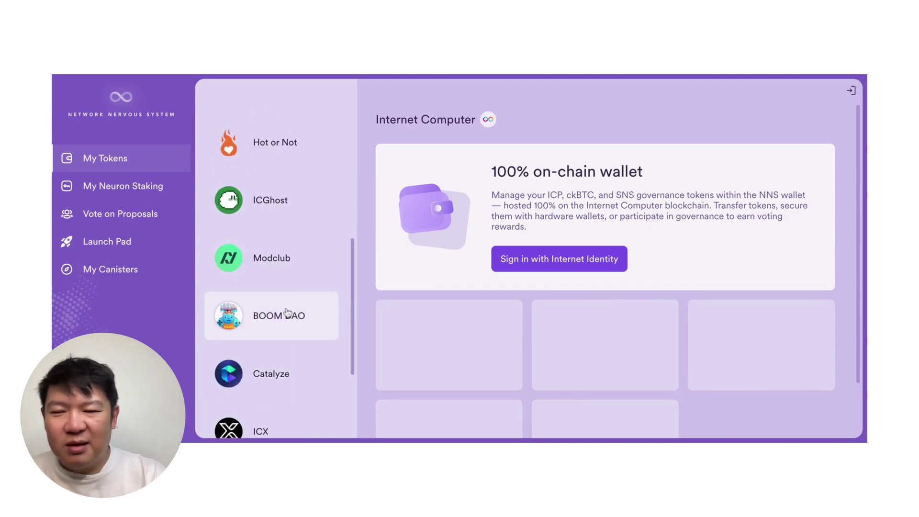
scroll(287, 311, down, 3)
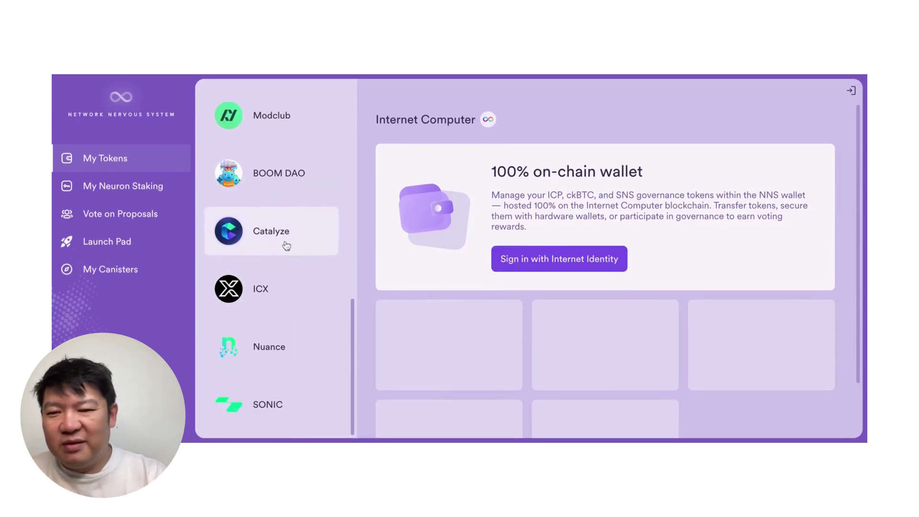
scroll(286, 245, up, 10)
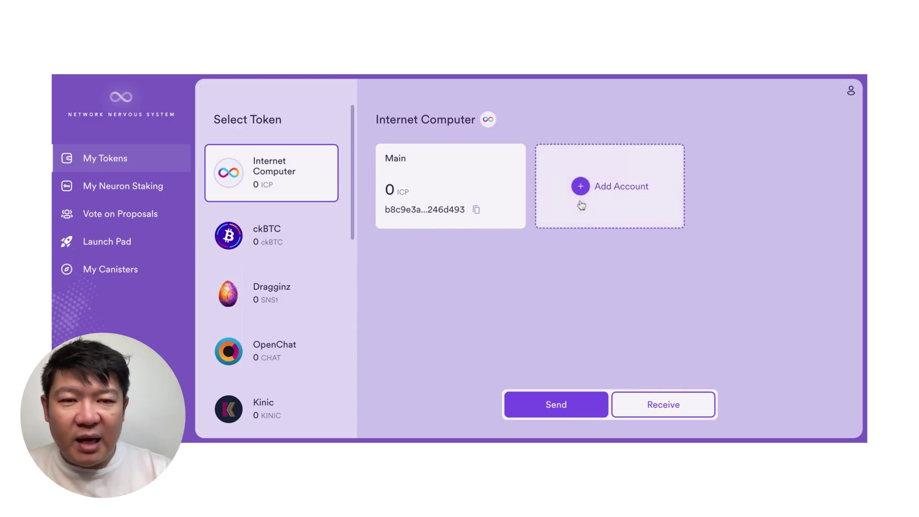
Add a new linked ICP account named 'Testing 01' from the Add Account dialog.
click(608, 197)
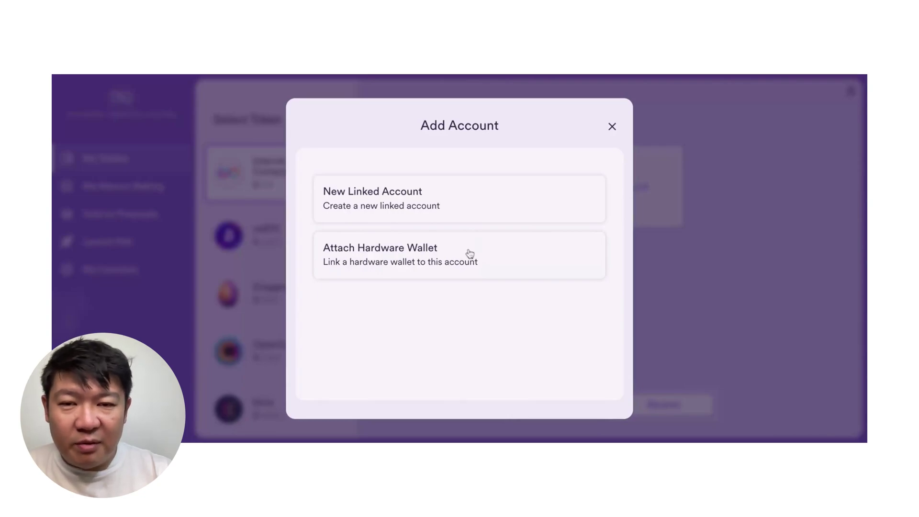
click(469, 262)
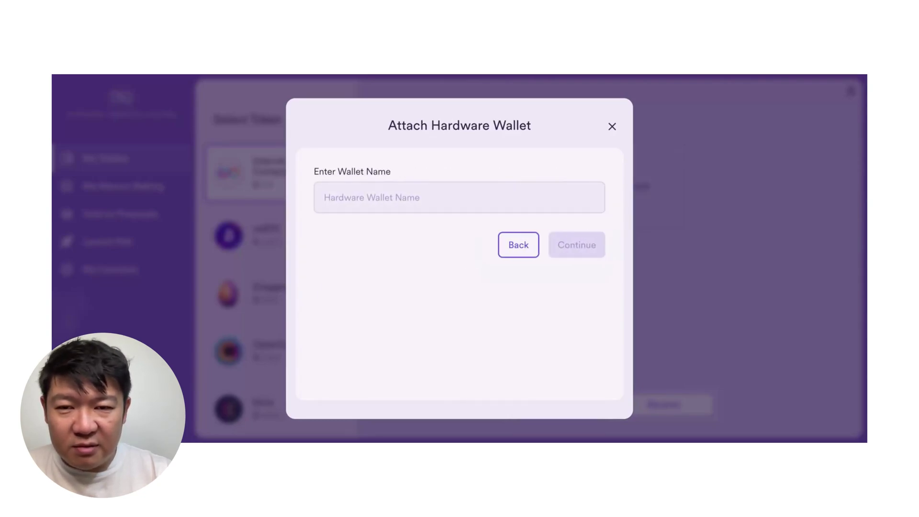
click(513, 246)
click(469, 214)
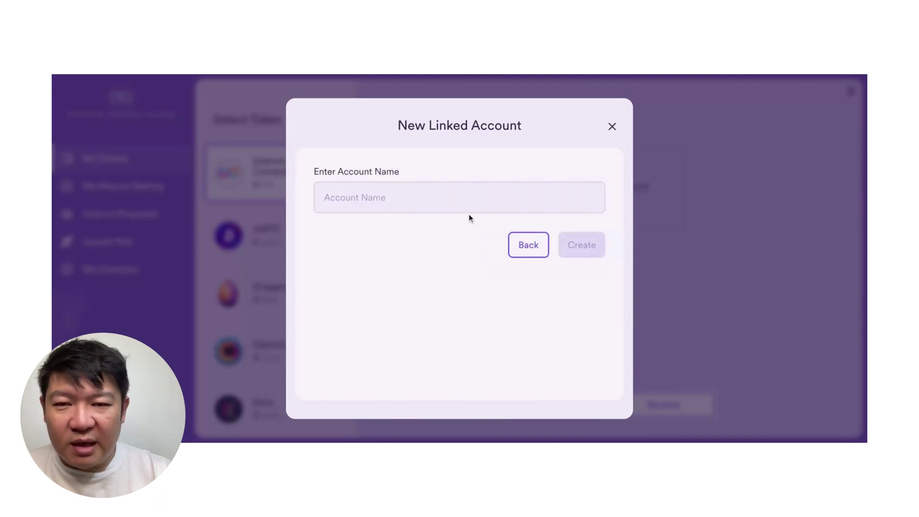
click(523, 243)
click(462, 205)
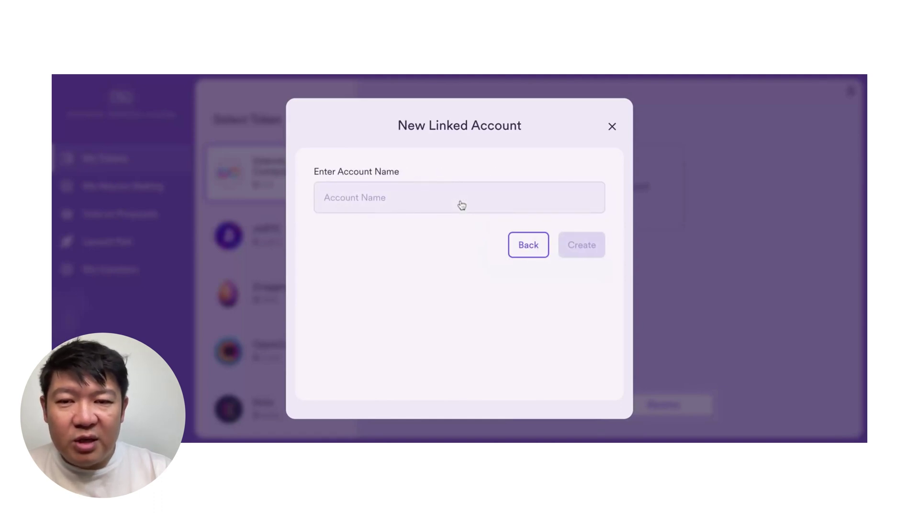
text(T)
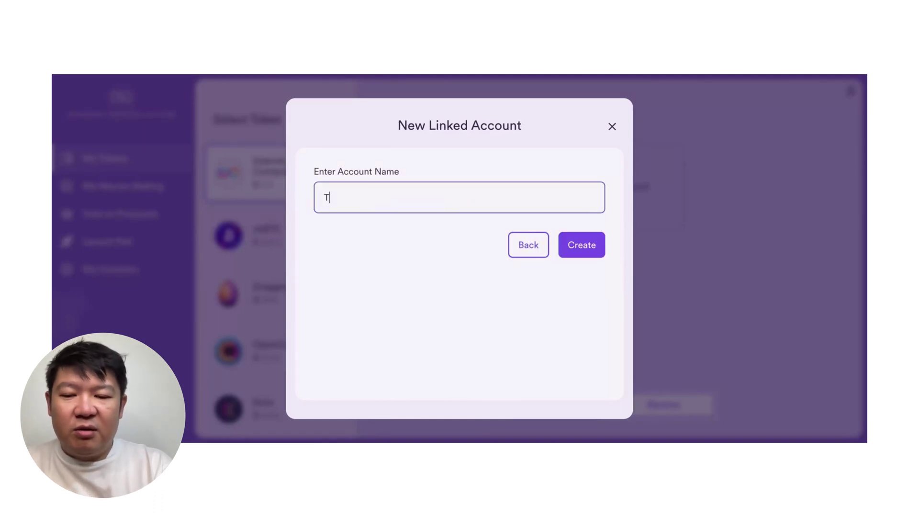
text(esting 01)
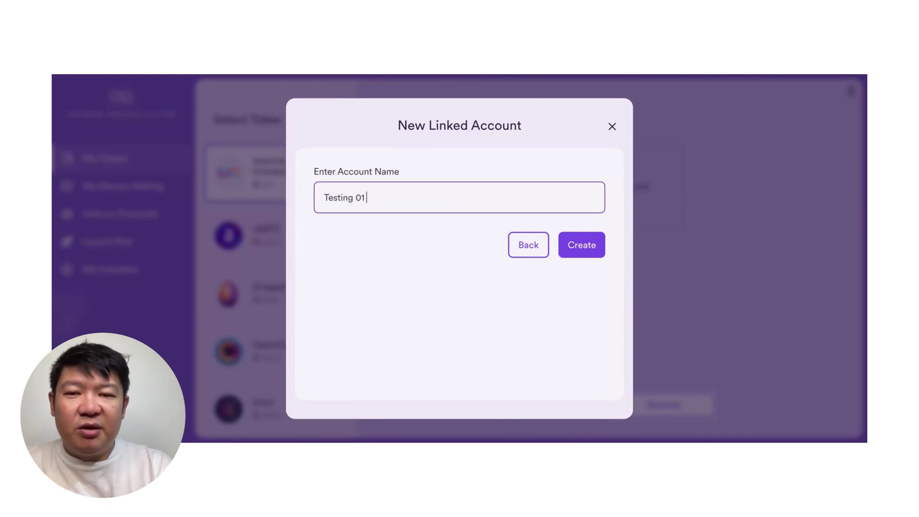
click(593, 244)
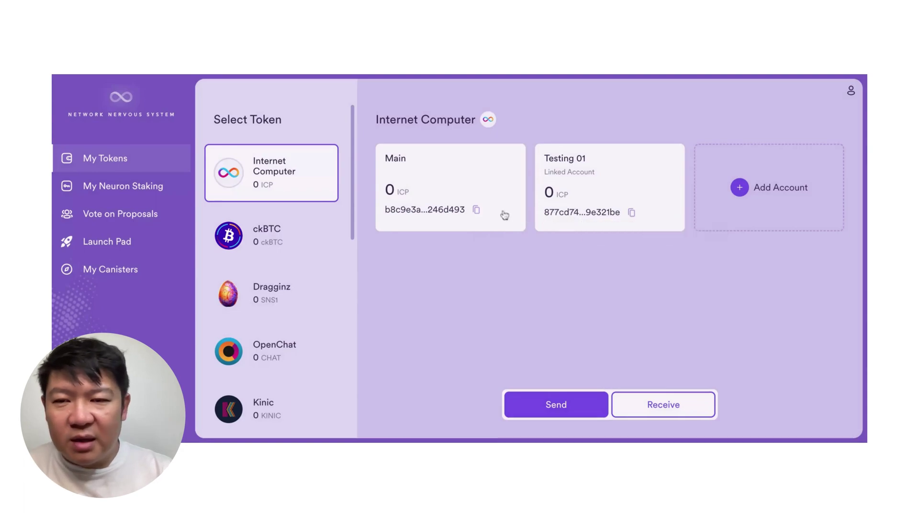
Open the My Neuron Staking page and read its staking description.
click(151, 187)
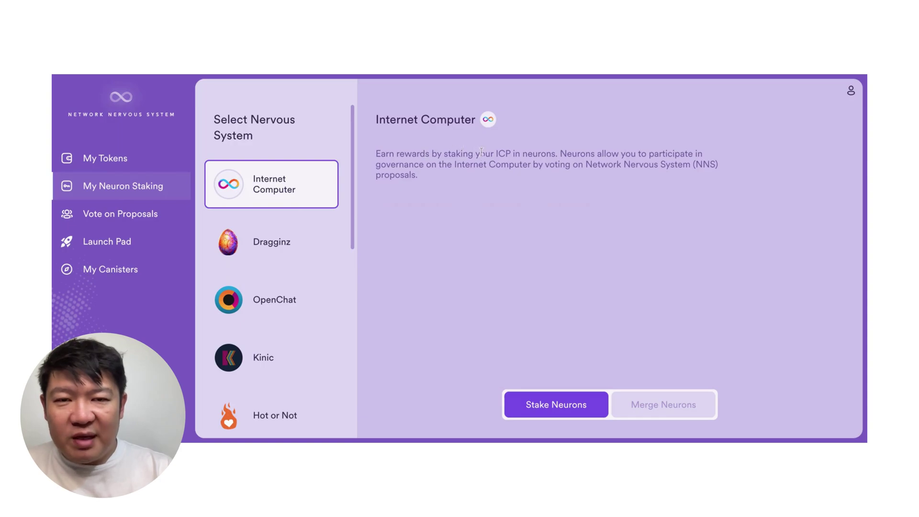
drag(484, 153, 494, 186)
click(494, 186)
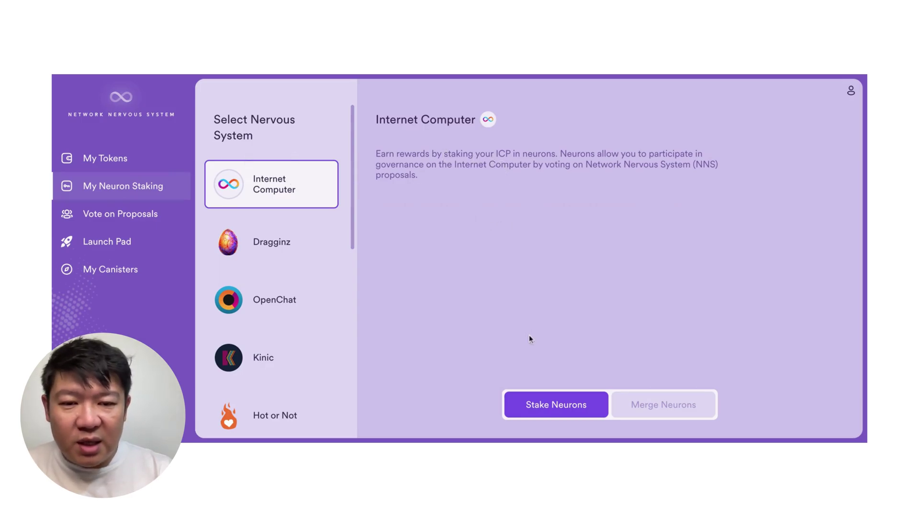
Try staking a 10 ICP neuron from Main, retry after it fails, then close the form.
click(547, 405)
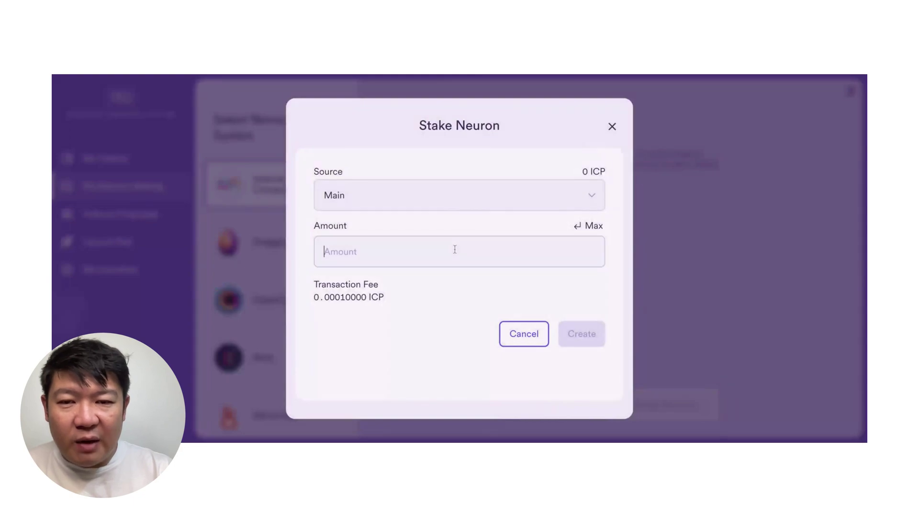
text(10)
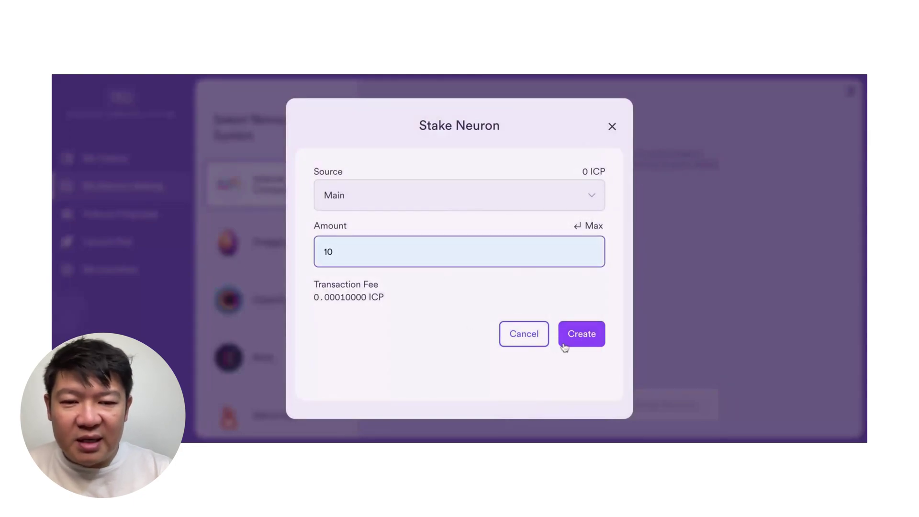
click(564, 346)
click(425, 248)
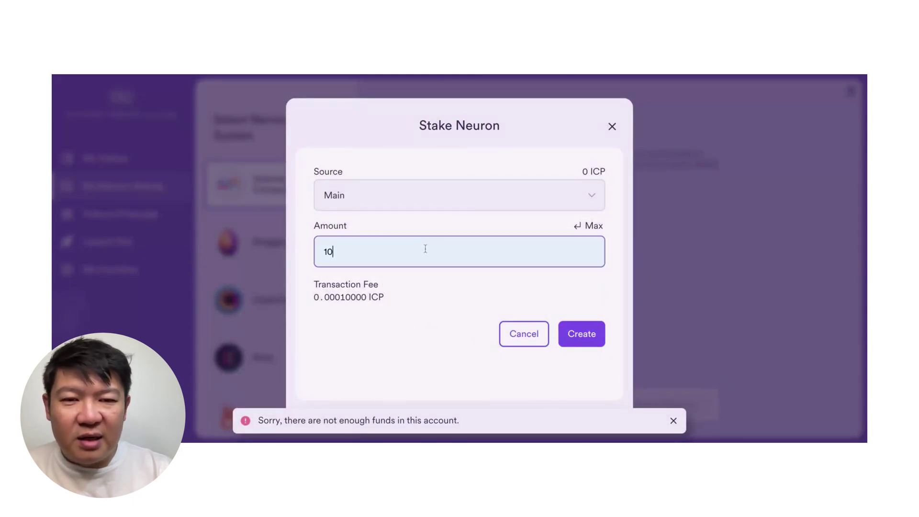
click(611, 126)
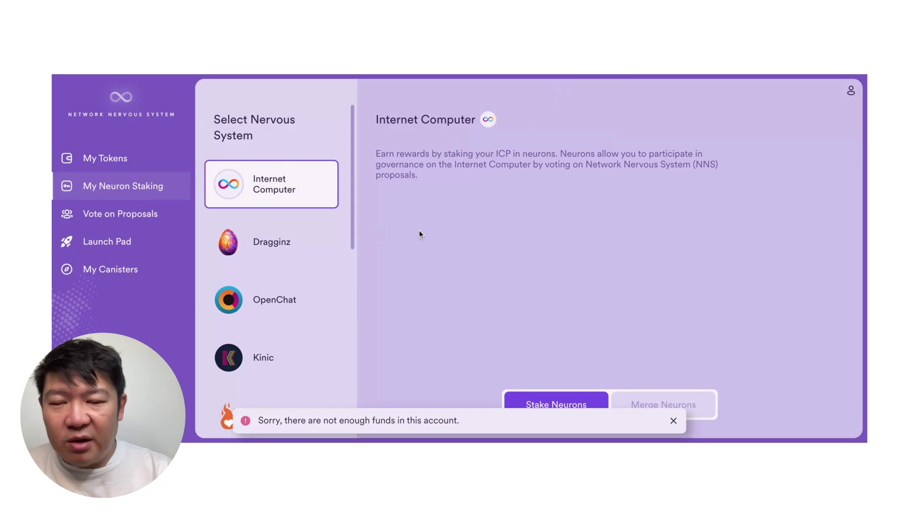
Browse Vote on Proposals, Launch Pad, My Canisters and Neuron Staking, ending on the proposals list.
click(148, 215)
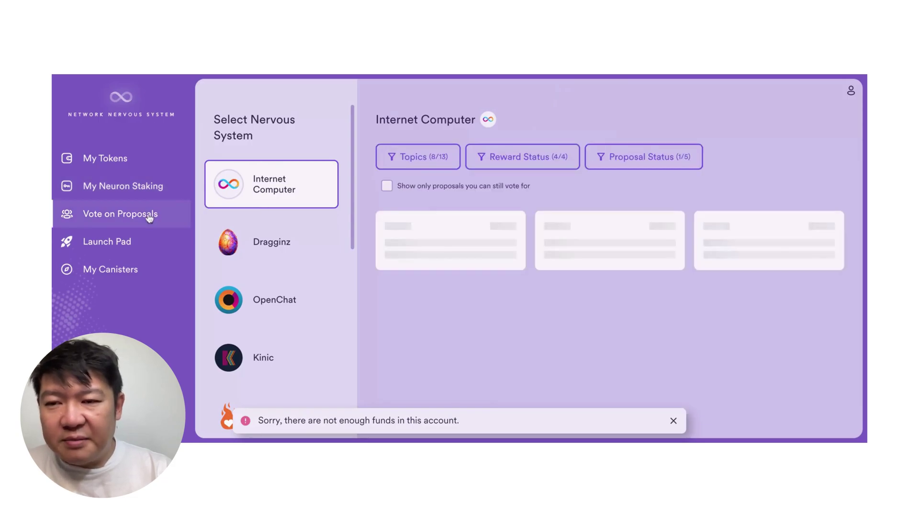
scroll(541, 269, down, 3)
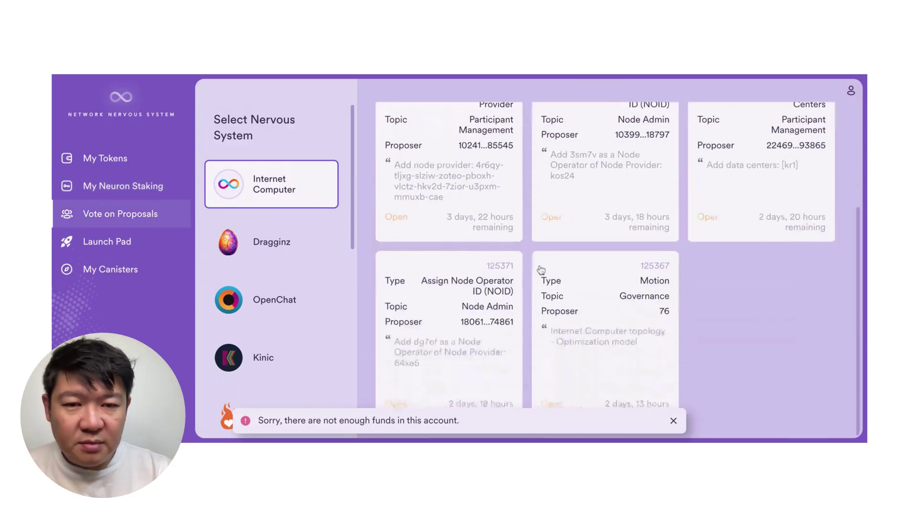
click(136, 239)
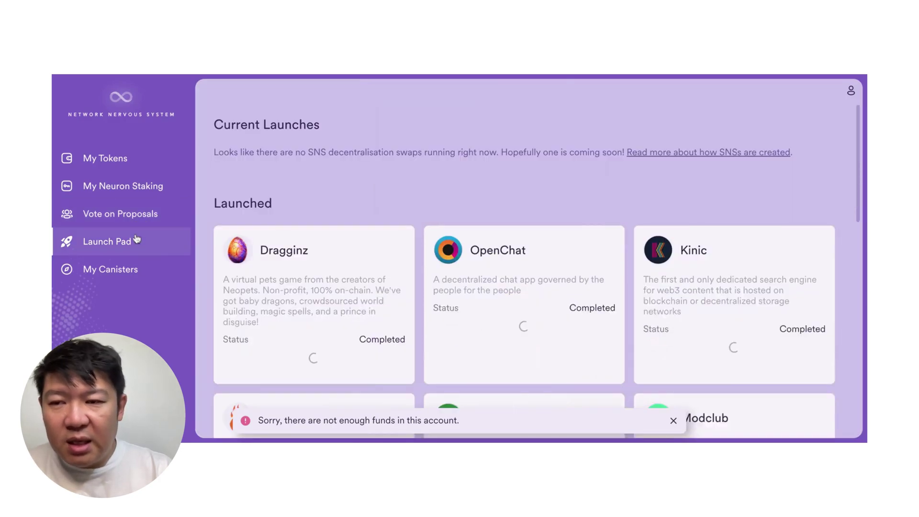
click(144, 278)
click(141, 190)
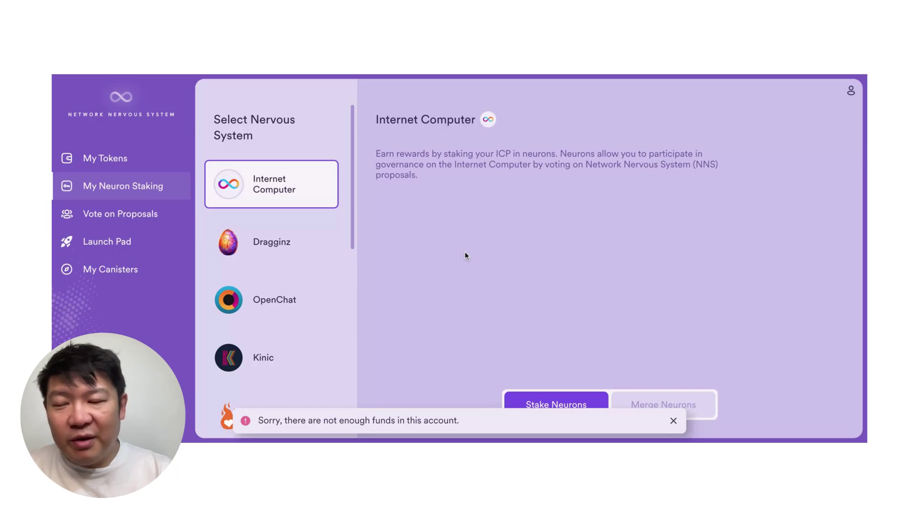
click(144, 216)
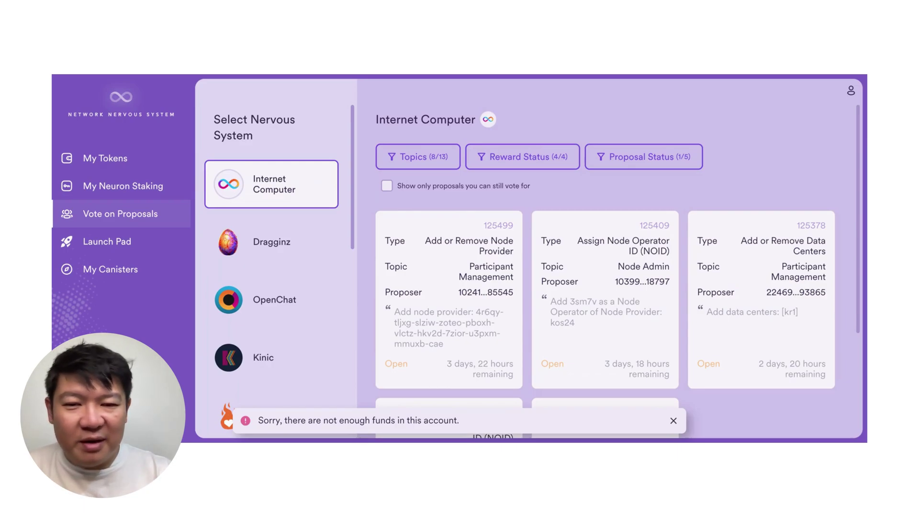
scroll(605, 268, down, 3)
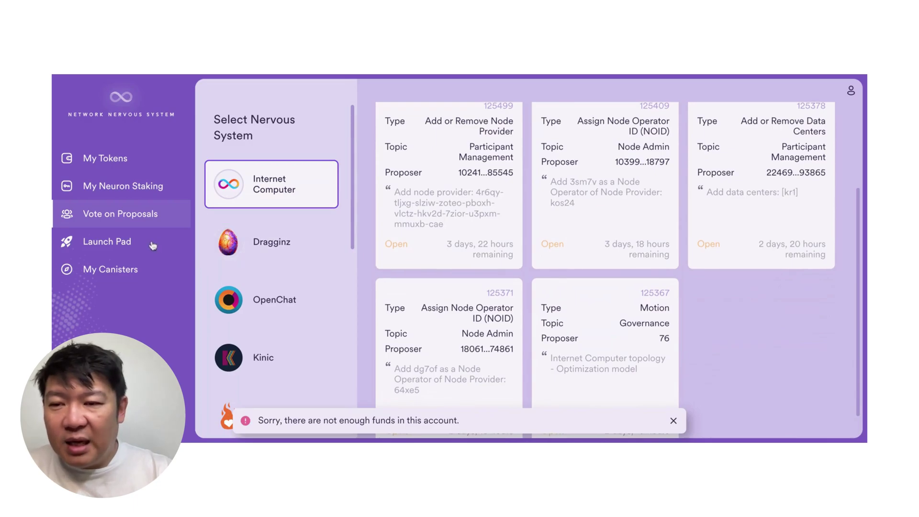
scroll(366, 236, up, 3)
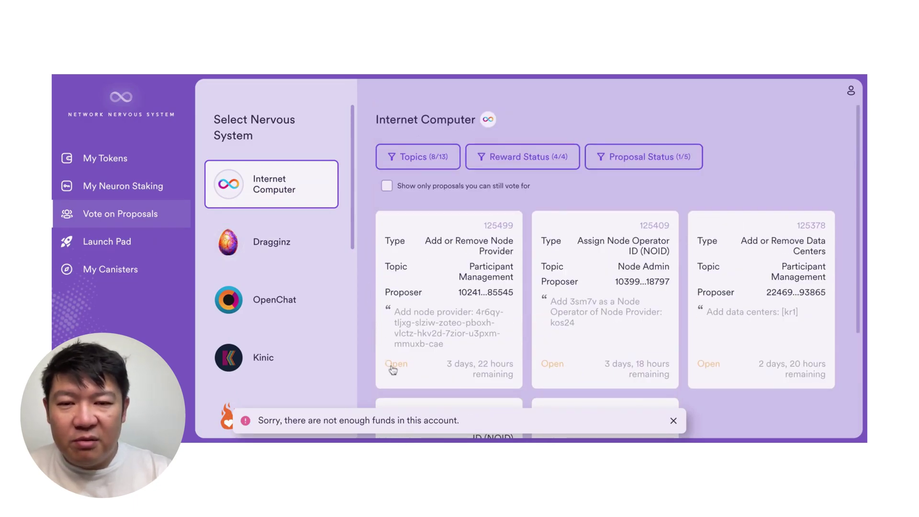
click(147, 250)
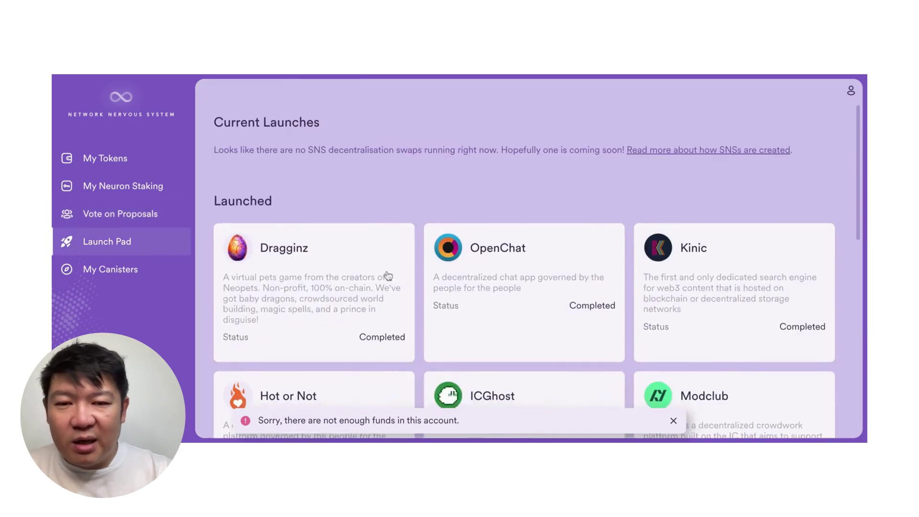
scroll(387, 276, down, 3)
scroll(388, 273, up, 1)
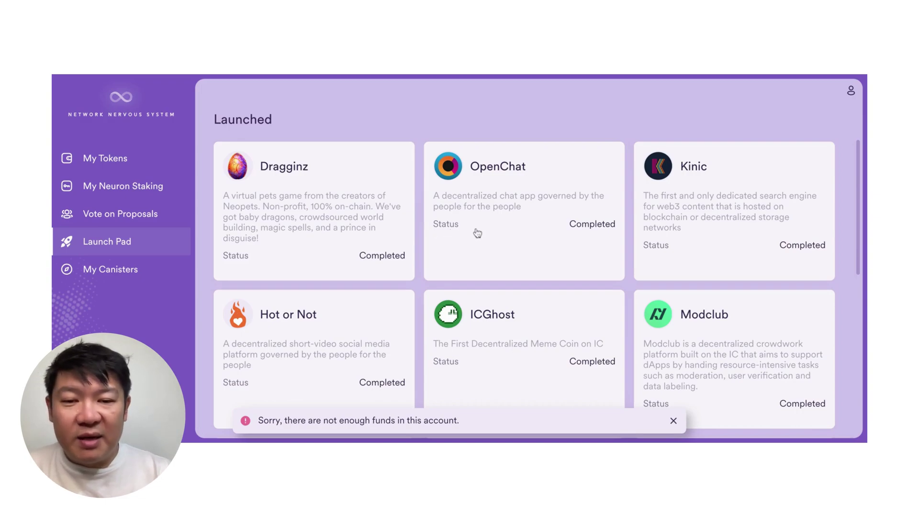
scroll(510, 237, down, 5)
scroll(509, 240, down, 3)
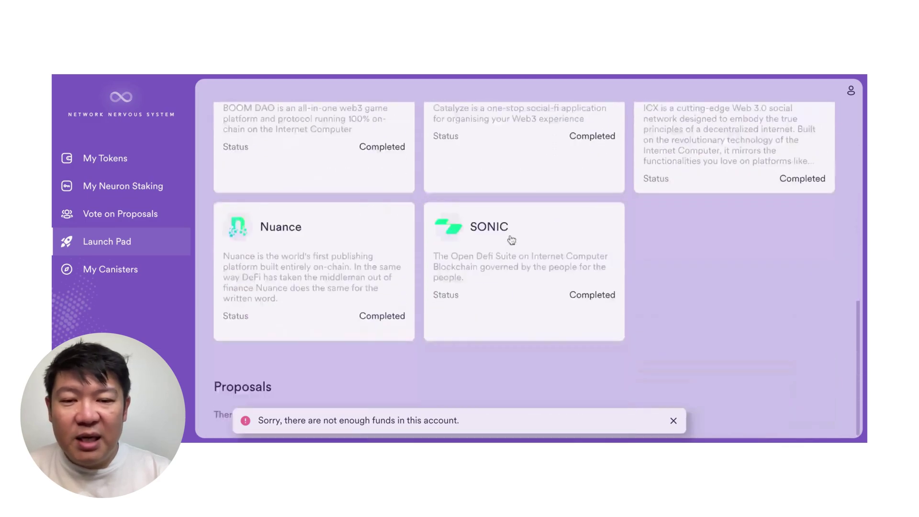
scroll(511, 239, up, 12)
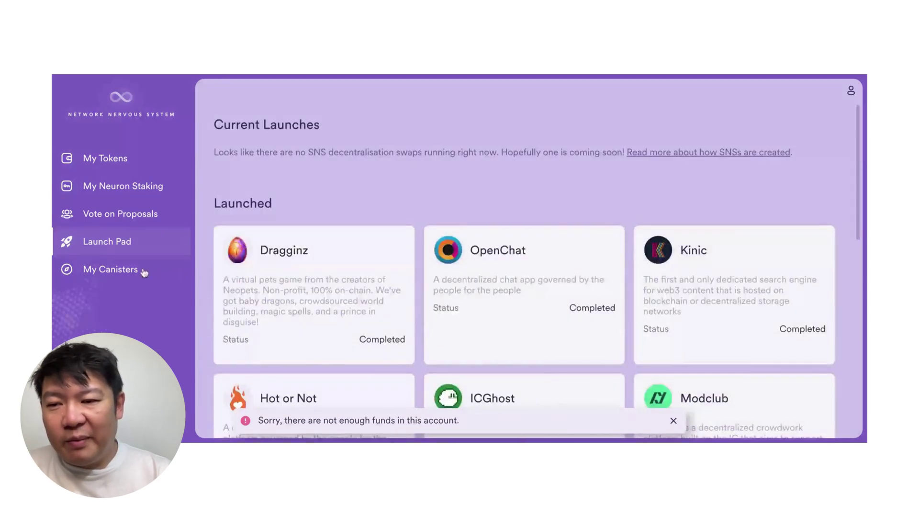
Go to My Canisters and dismiss the not-enough-funds error toast.
click(143, 268)
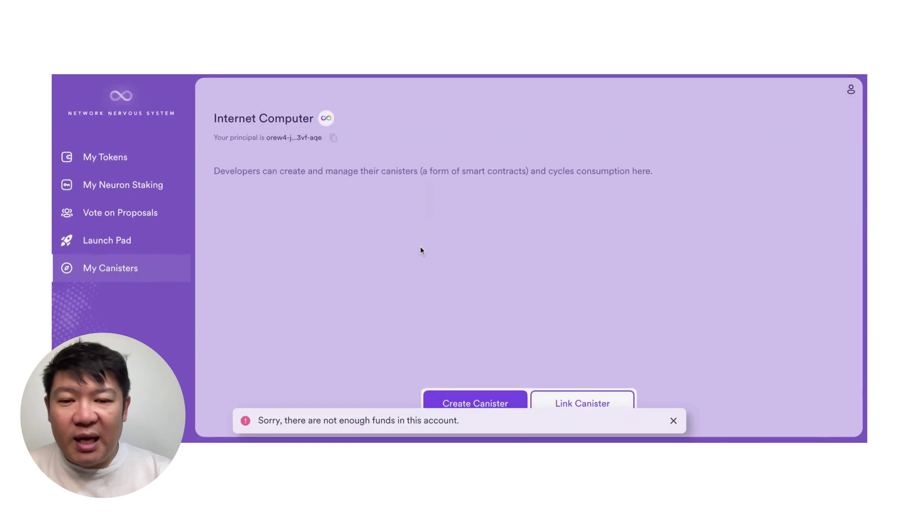
click(673, 420)
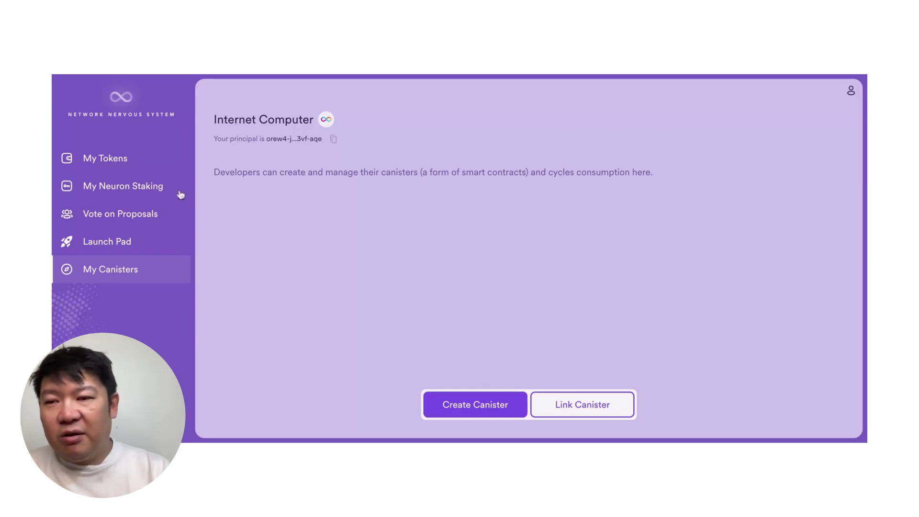
Return to My Tokens to view the Main and Testing 01 ICP accounts at 0 ICP.
click(122, 159)
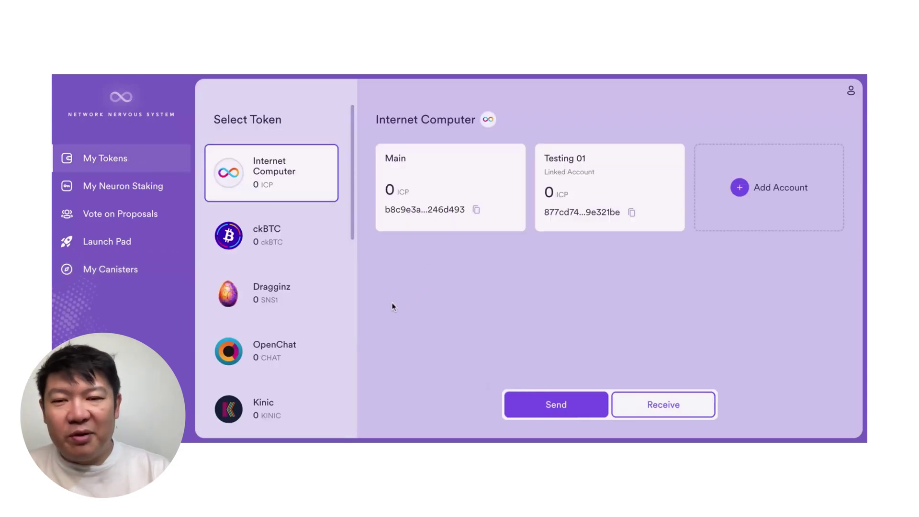